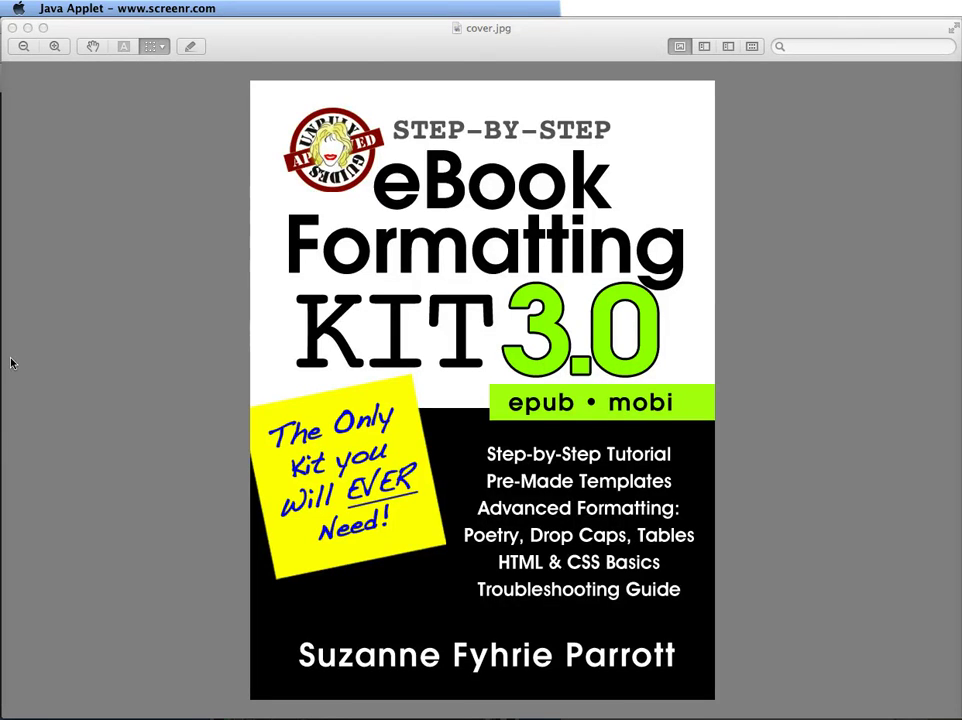
- Minimize the cover.jpg Preview window so QuickGuide3.pdf shows Step 9 on page 17
click(91, 130)
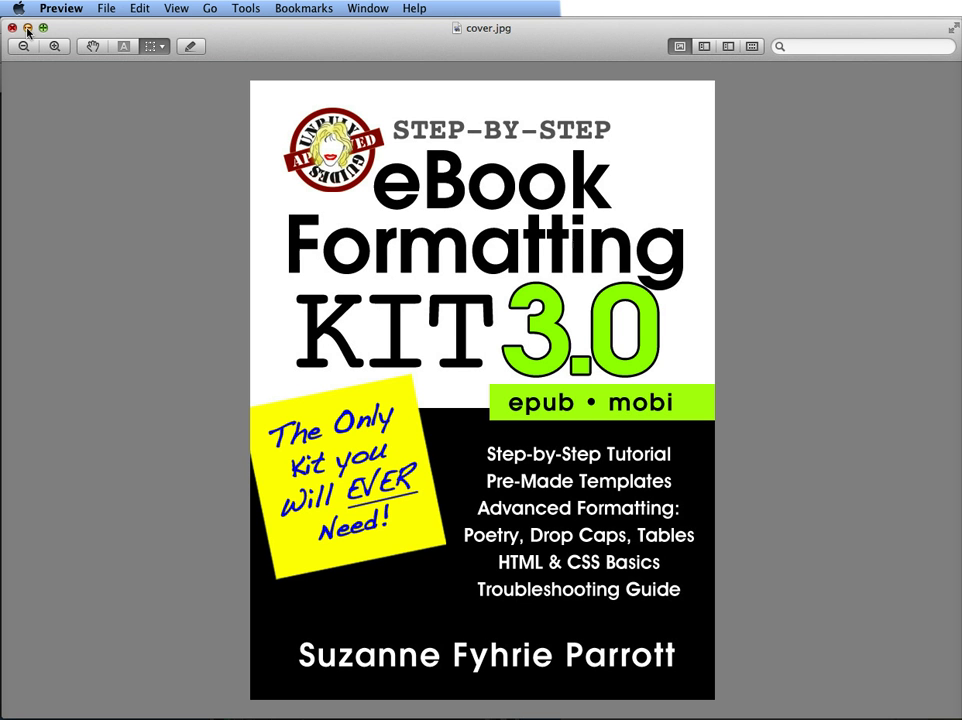
click(28, 30)
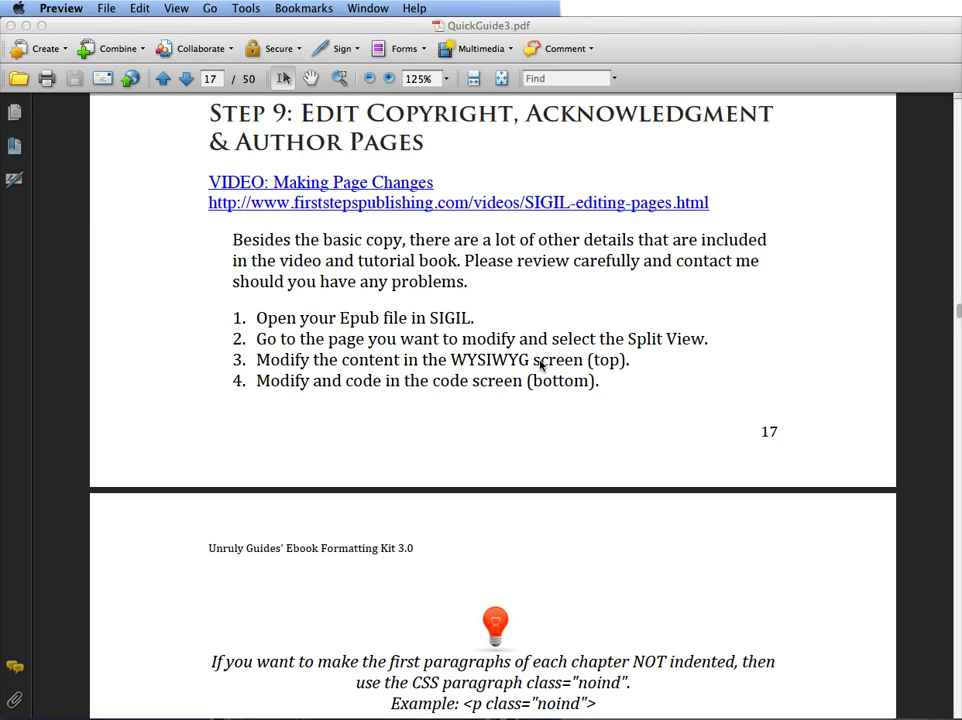
- Hide the PDF guide and open ack.xhtml in Sigil's Book View
click(55, 22)
click(25, 25)
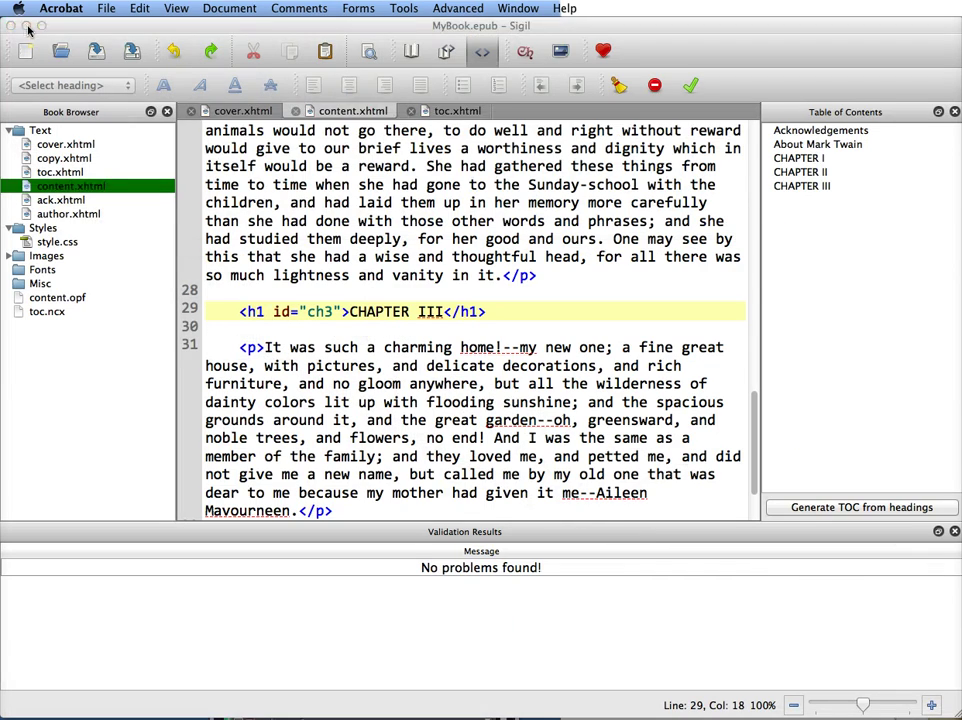
click(405, 220)
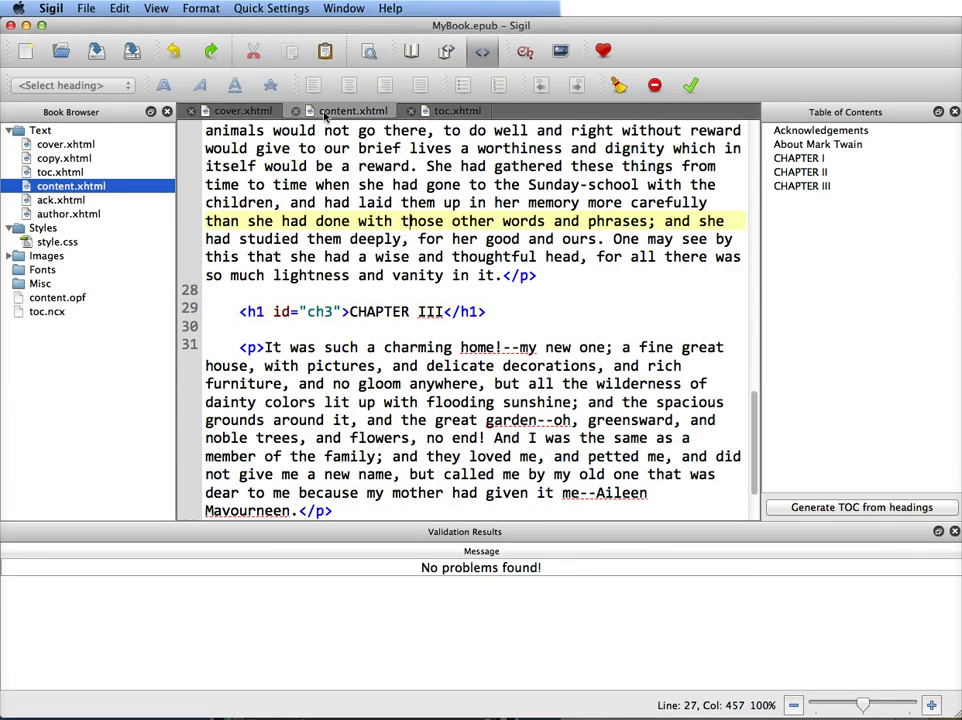
click(60, 200)
click(413, 51)
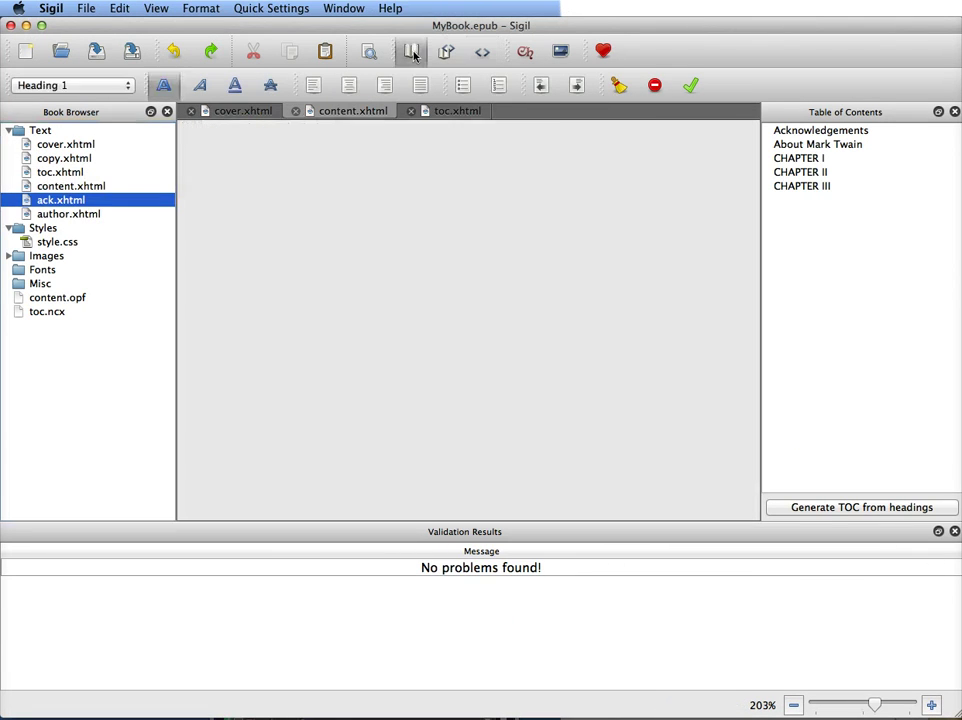
double_click(58, 201)
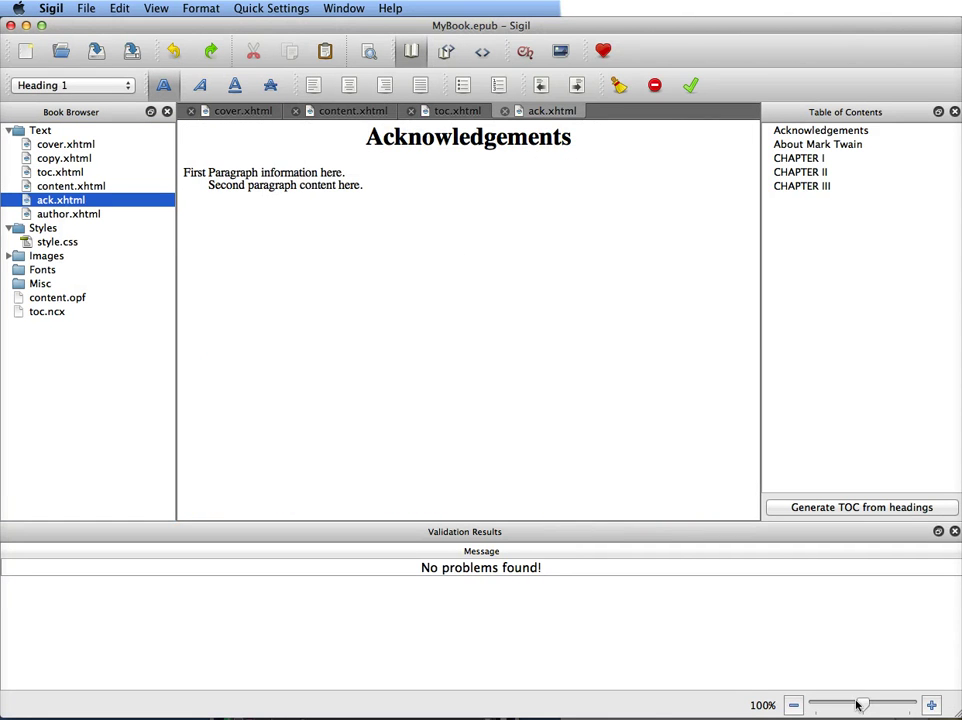
- Zoom the acknowledgements page to about 178% and show its XHTML source
drag(862, 704, 871, 705)
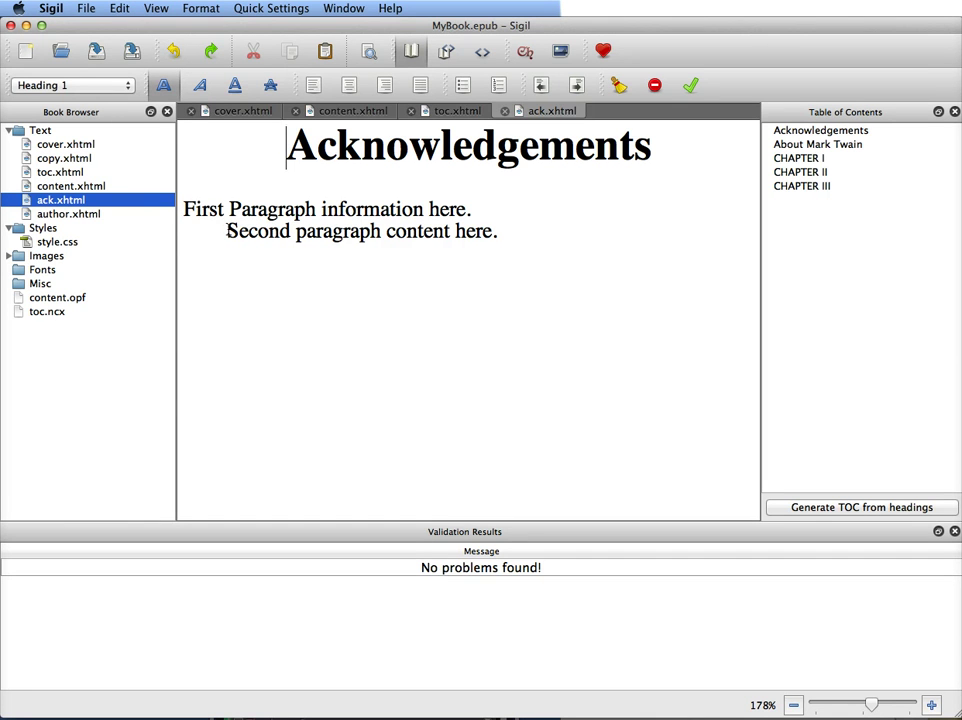
double_click(205, 209)
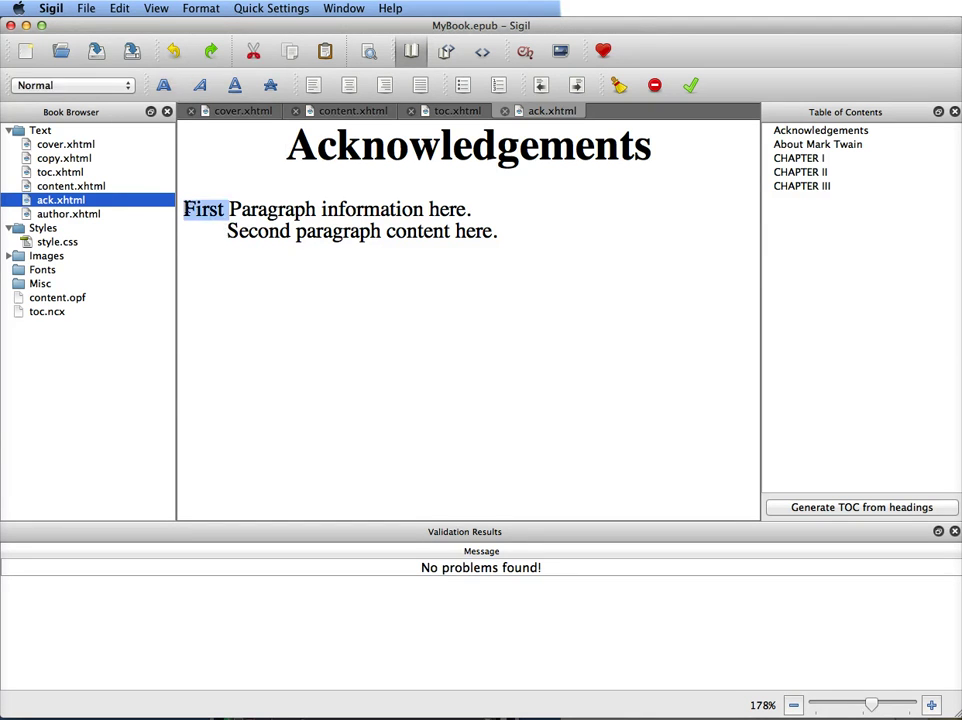
shift+click(300, 209)
click(480, 53)
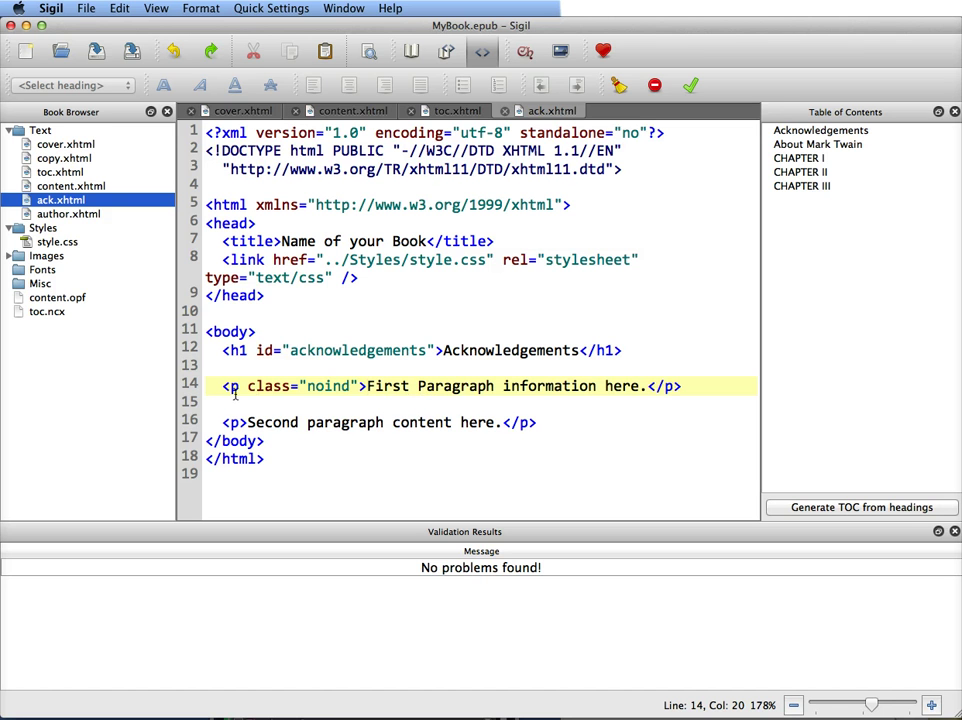
- Remove class="noind" from the first paragraph and append the filler sentence 'This vnaoib … cejoij.'
drag(247, 386, 358, 386)
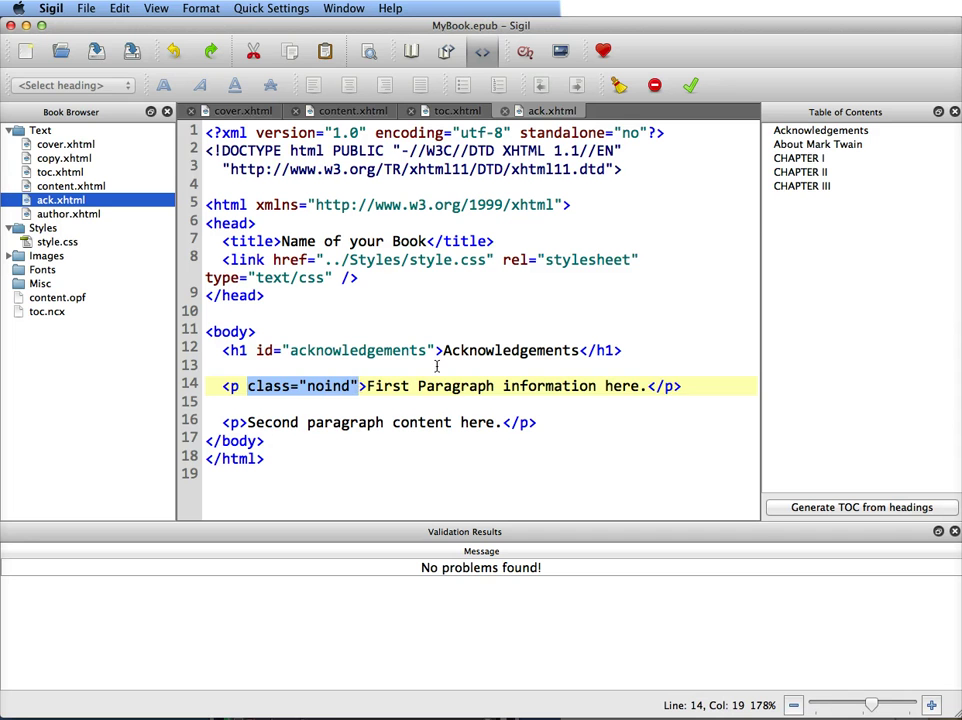
key(BackSpace)
key(BackSpace)
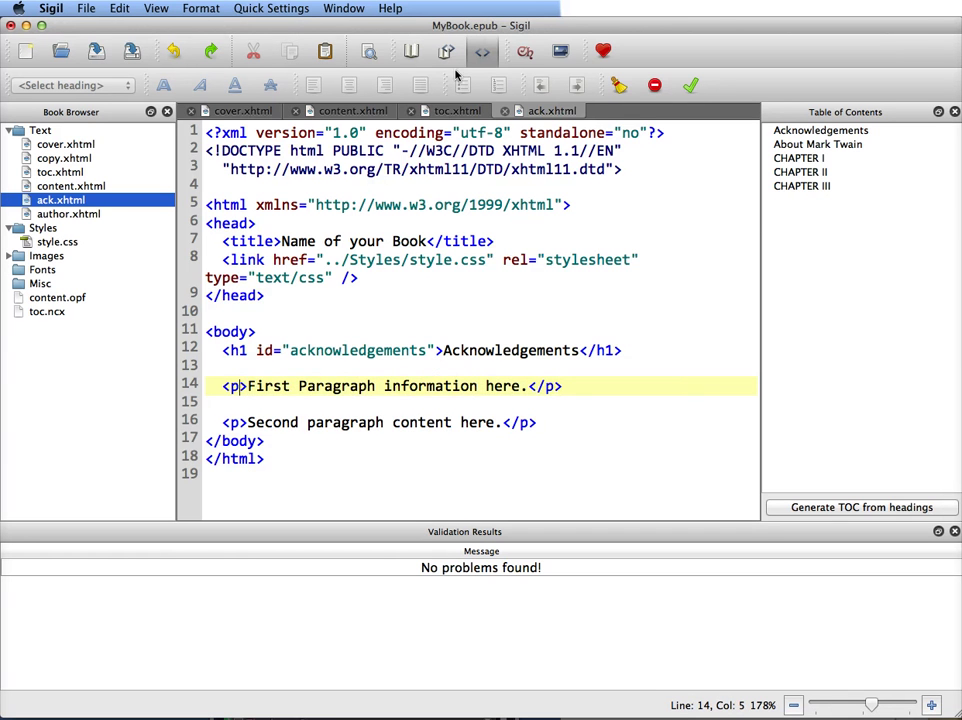
key(ctrl+shift+b)
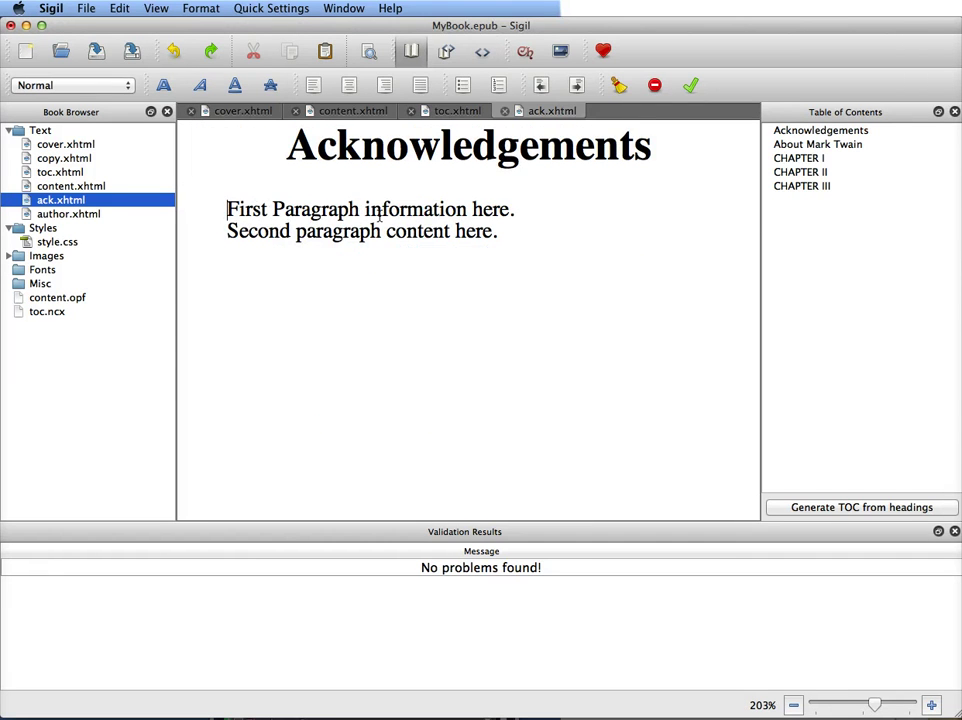
click(510, 214)
text(This vn)
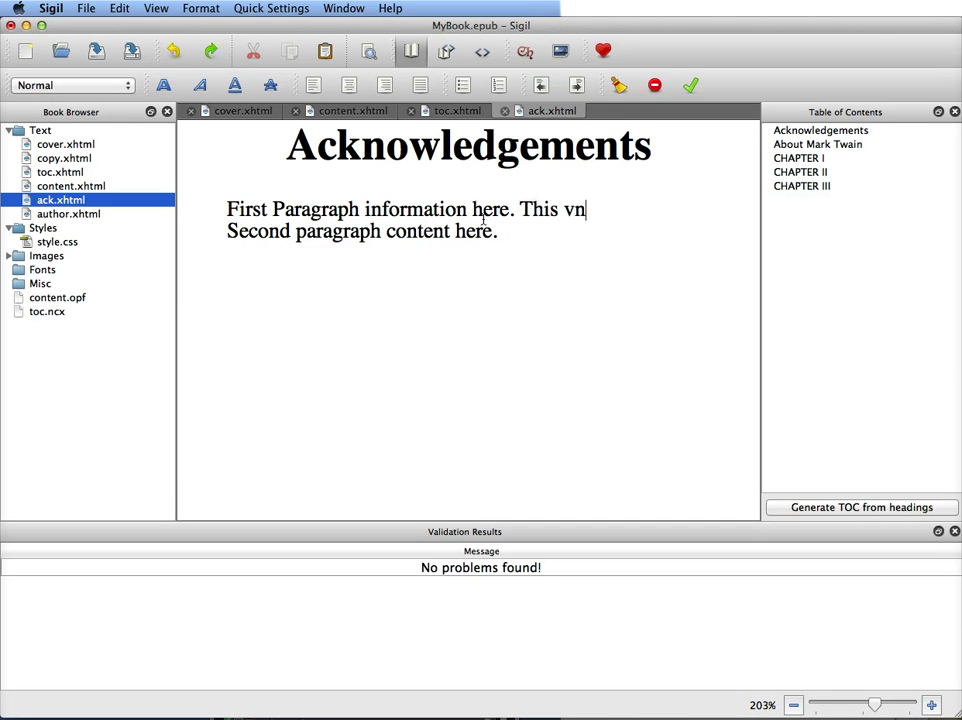
text(aoib  ejoisj bpeoij ba p)
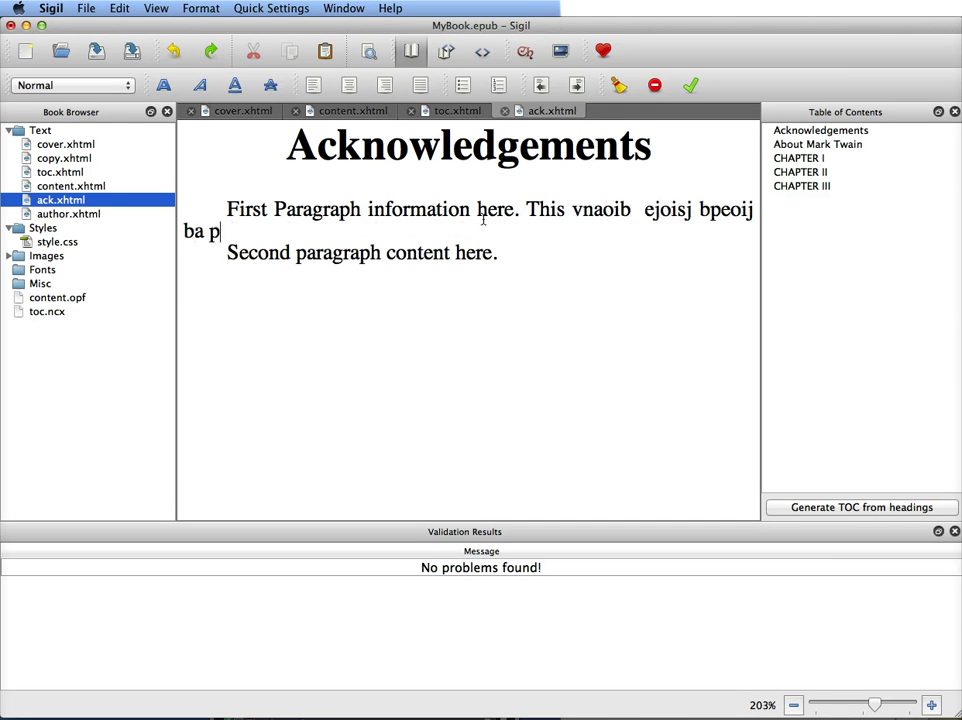
text( jepoib oej oiej ofiej voei cejoij.)
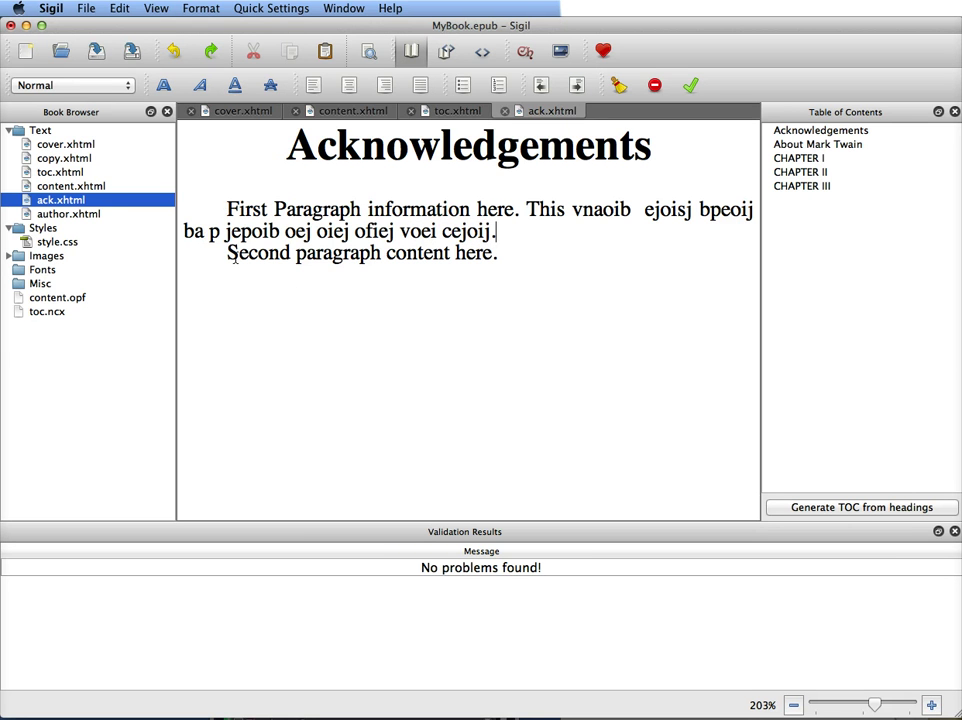
drag(262, 210, 331, 210)
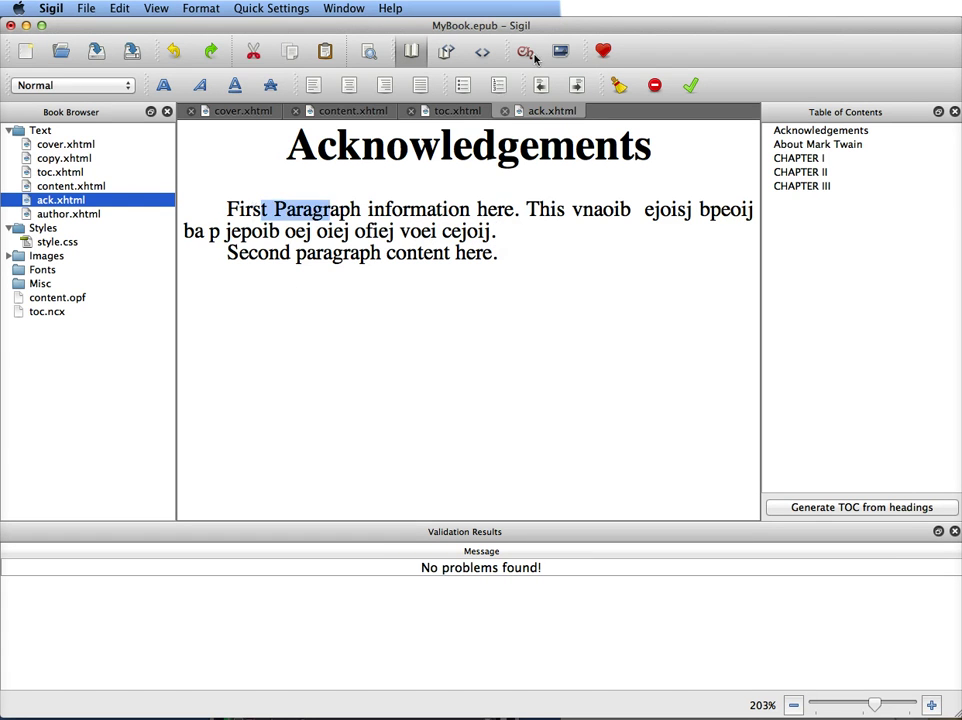
- Add class="noind" back to the first <p> tag on line 14 and check Book View
click(482, 52)
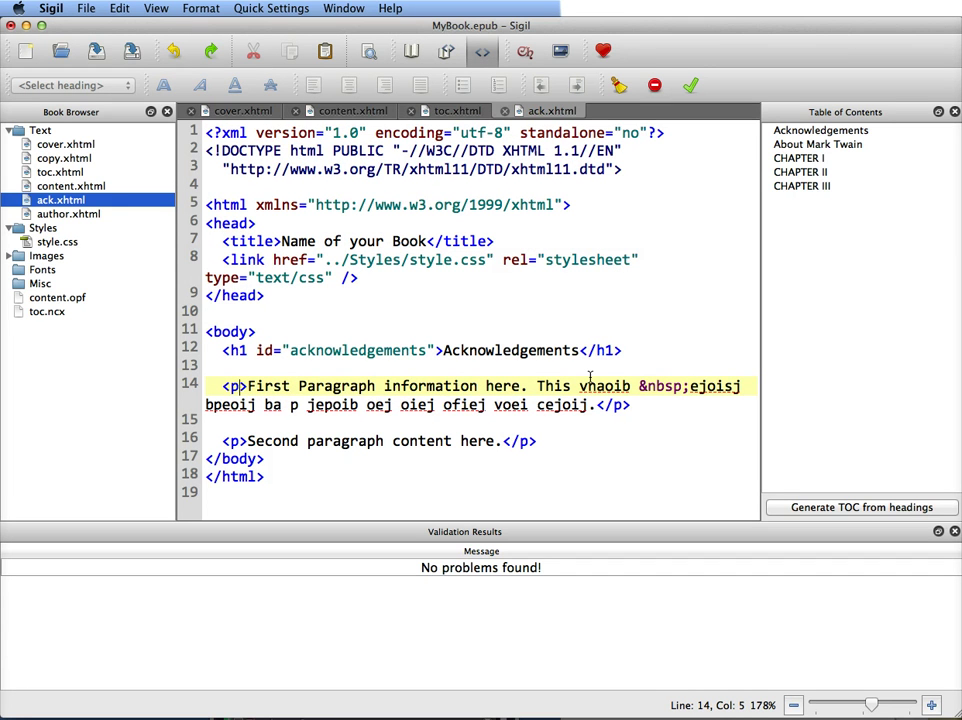
text(class=)
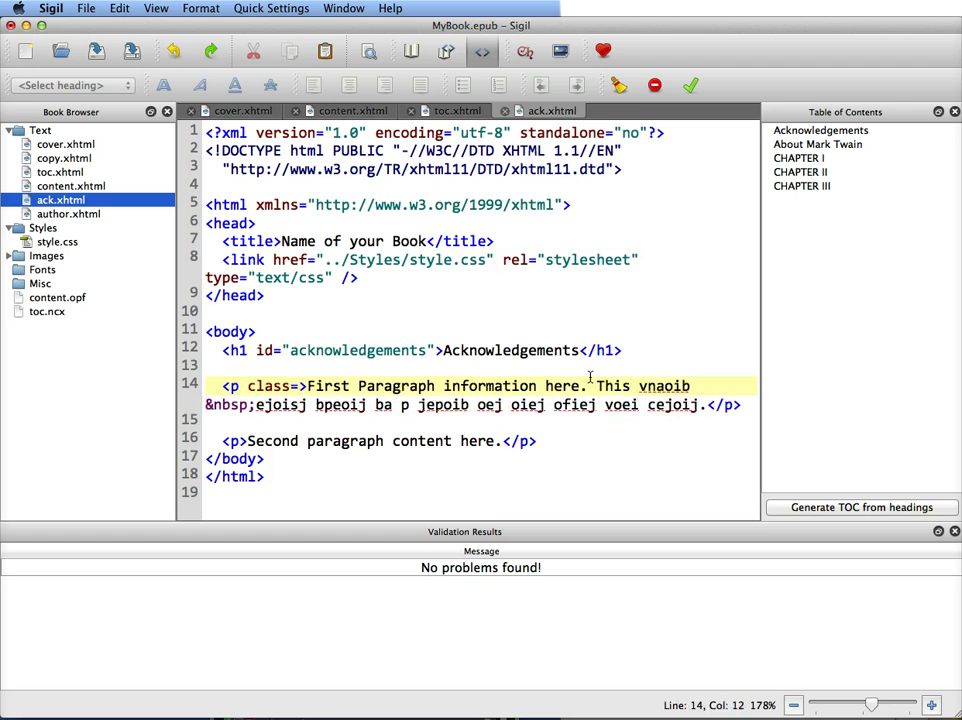
text("noi)
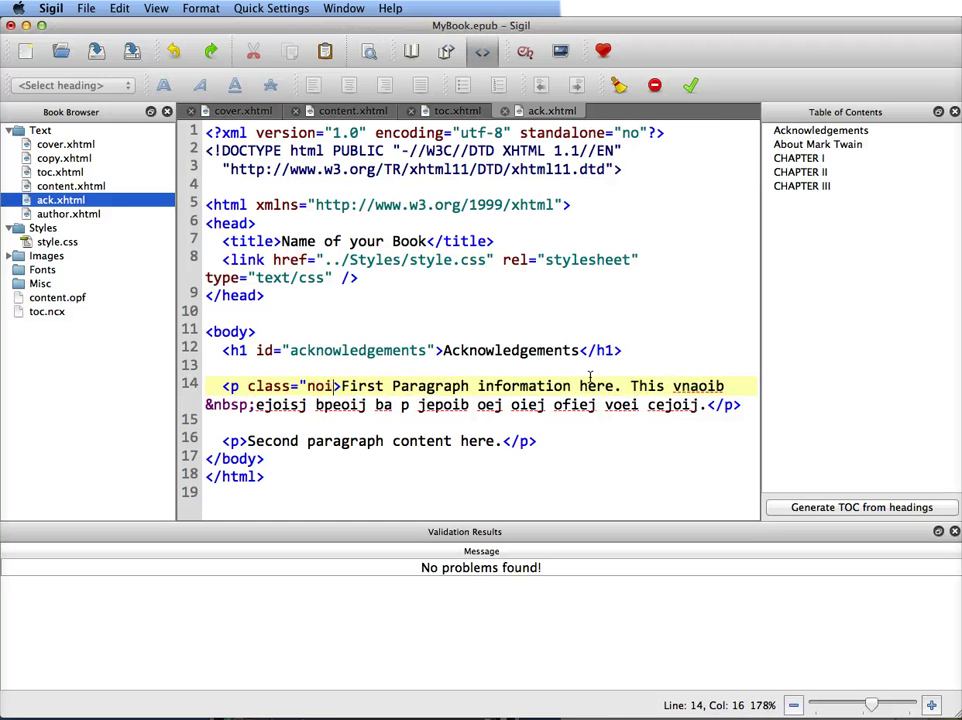
text(nd">)
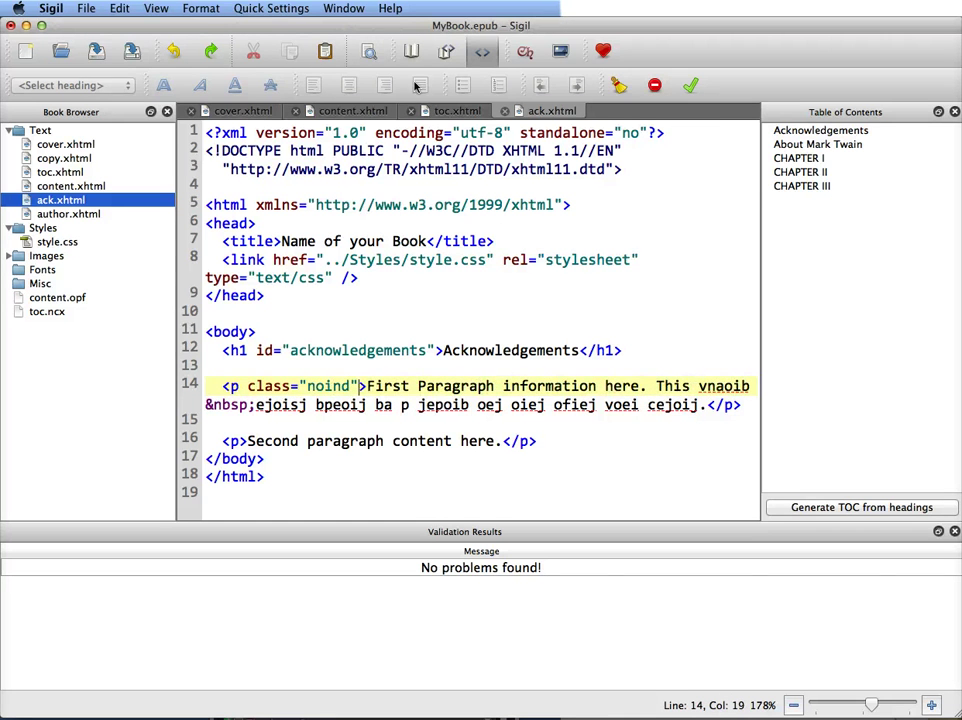
click(411, 51)
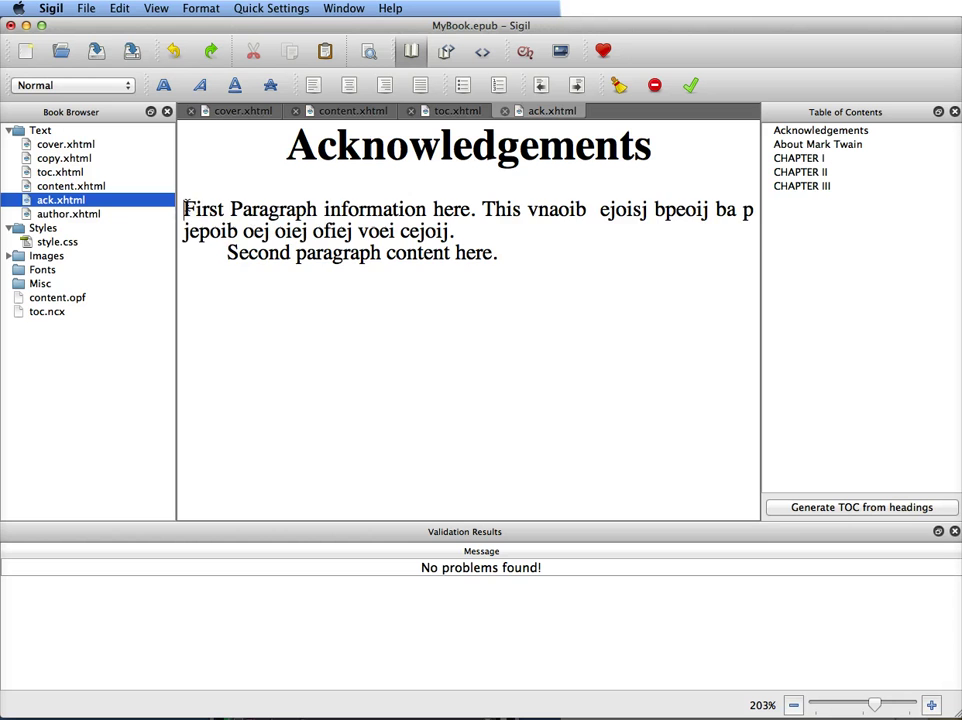
- Replace both paragraphs with 'this is my first p.' and 'this is my second'
drag(185, 208, 547, 258)
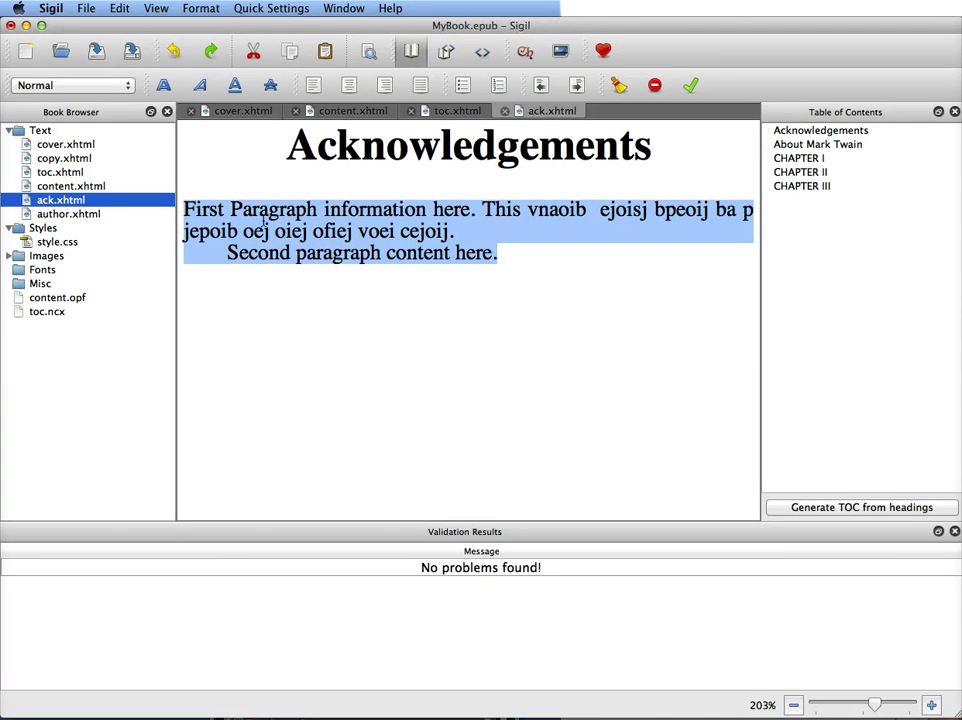
click(183, 209)
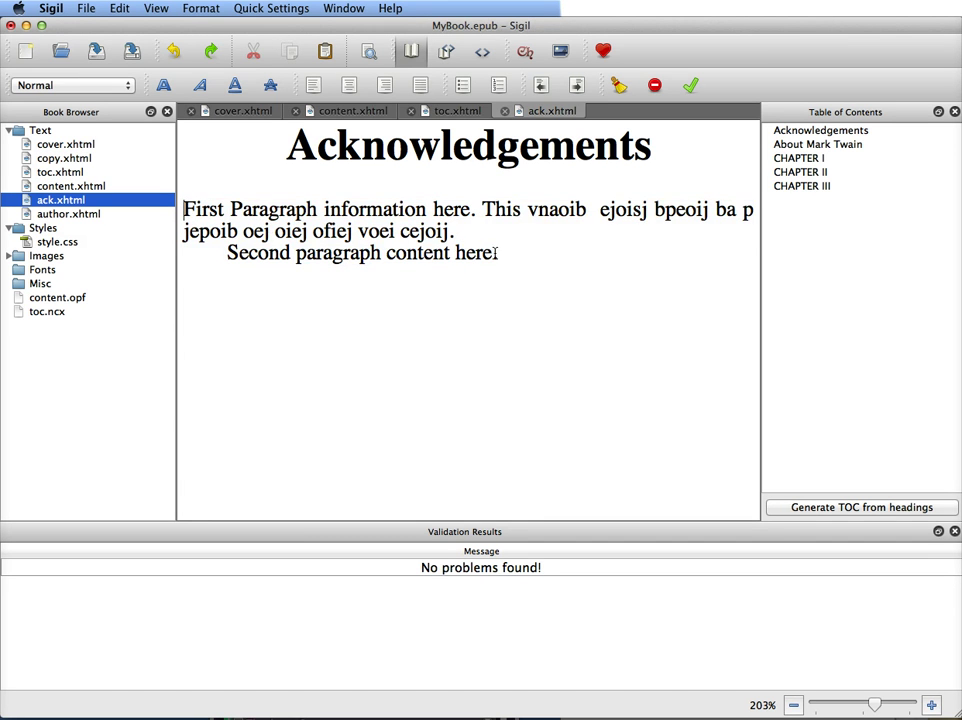
shift+click(598, 258)
text(this is)
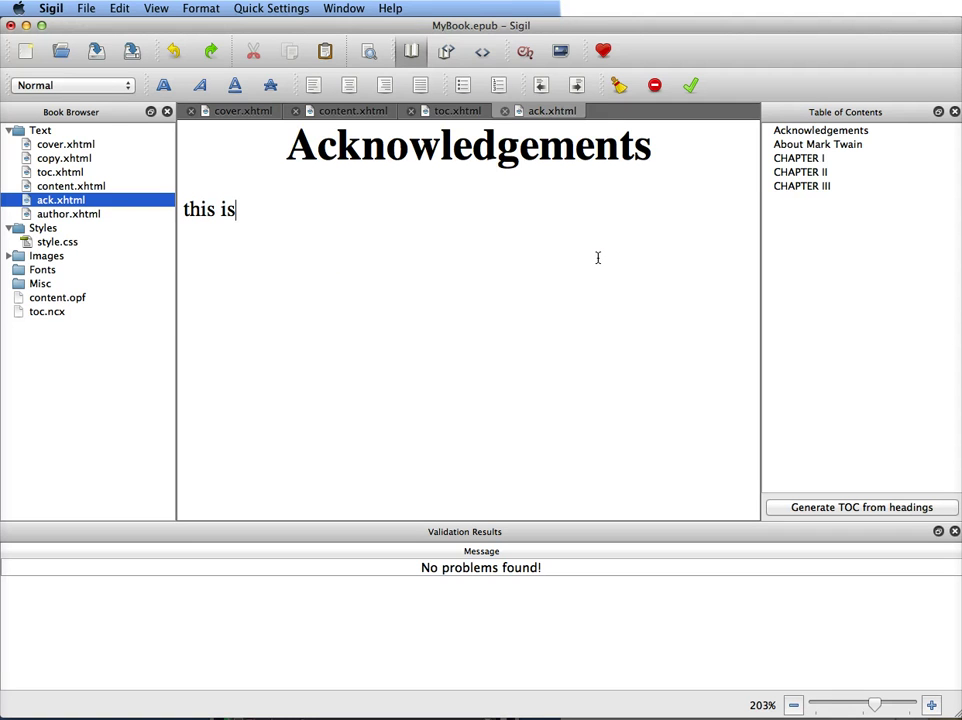
text( my first p)
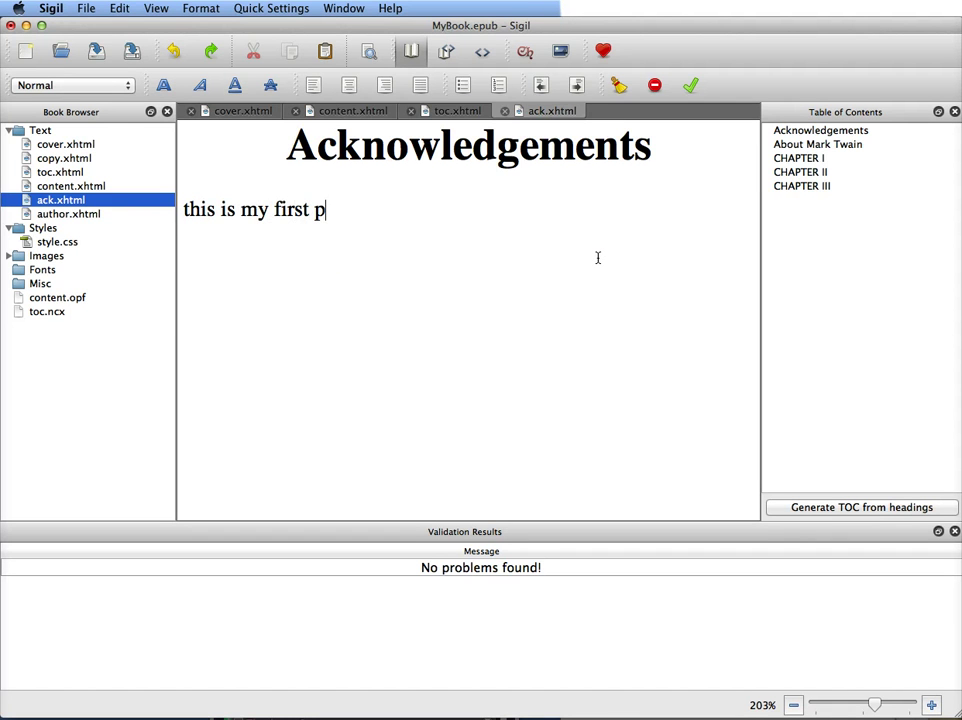
text(.)
key(Return)
text(this is my second)
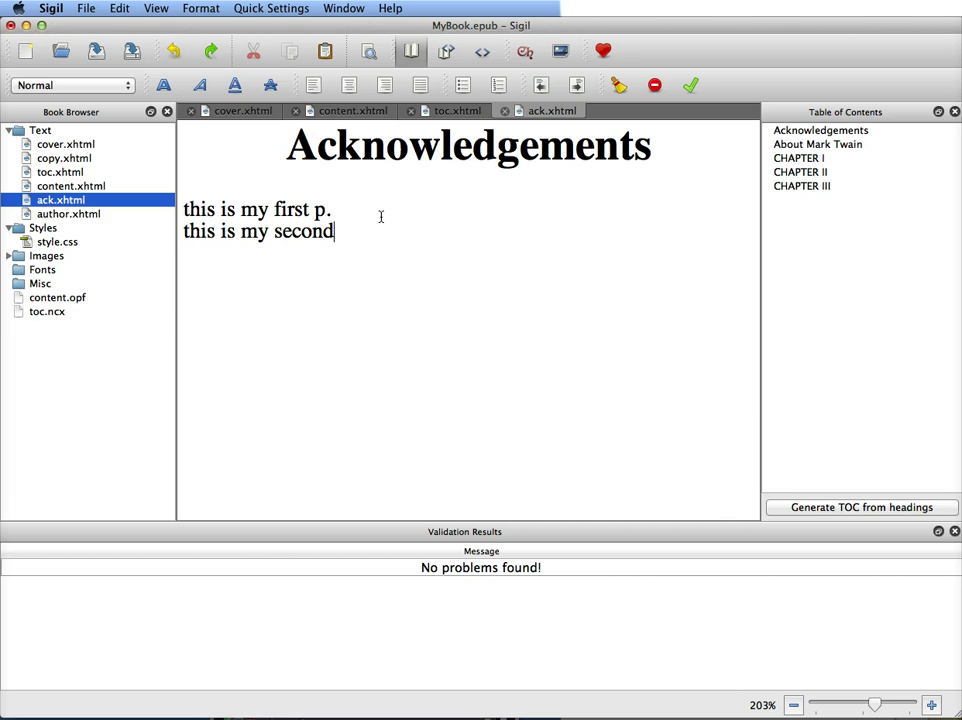
- Delete the second paragraph's noind class so it renders indented, then select the first paragraph
click(481, 52)
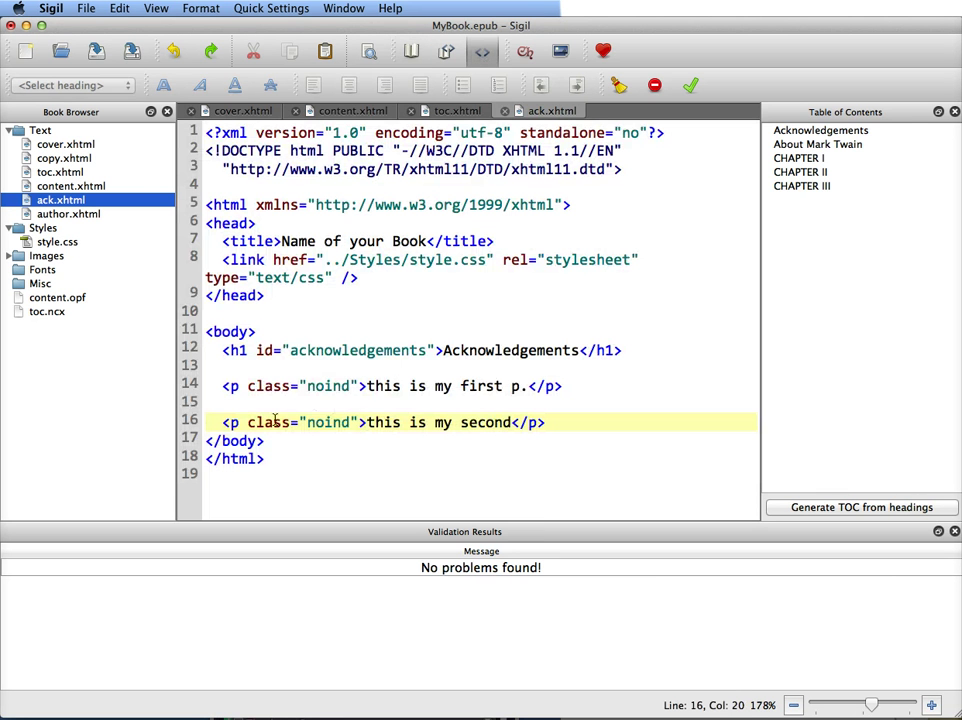
drag(248, 422, 357, 422)
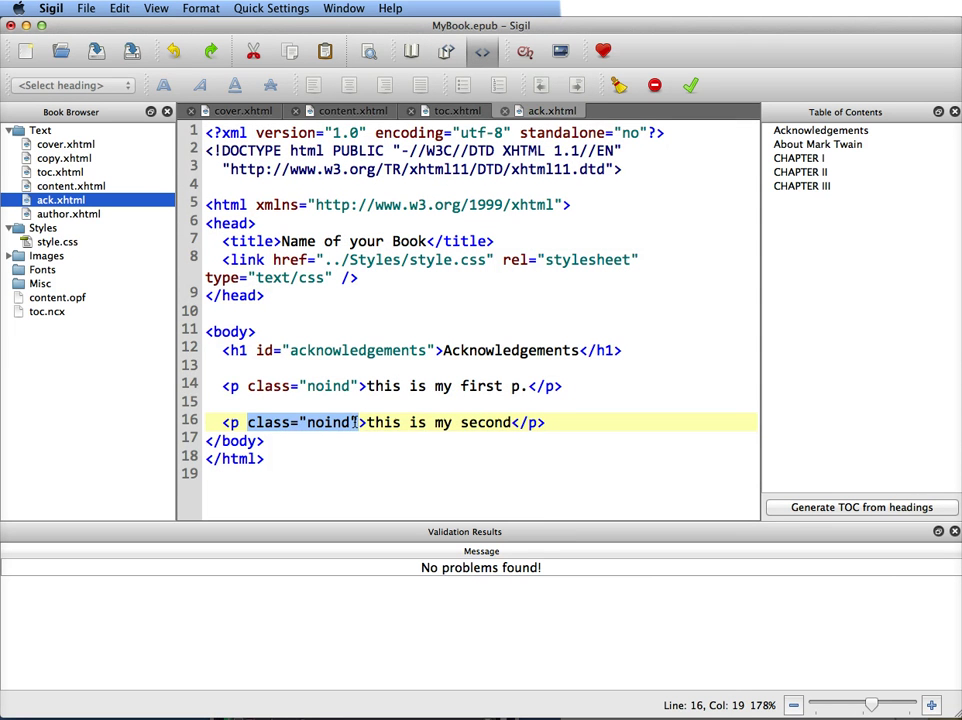
key(BackSpace)
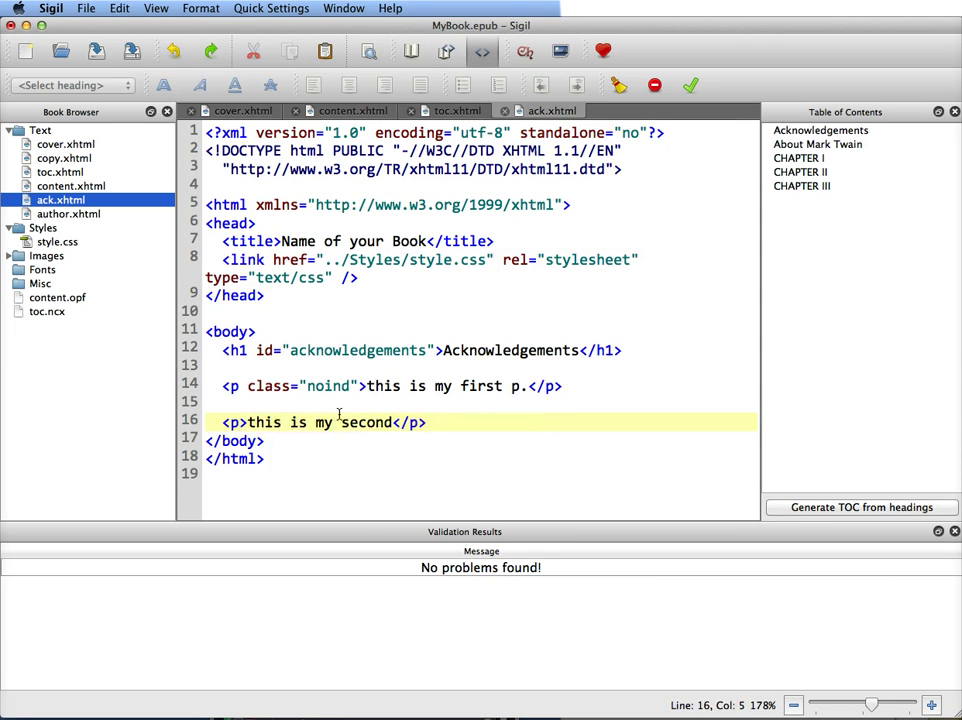
click(411, 51)
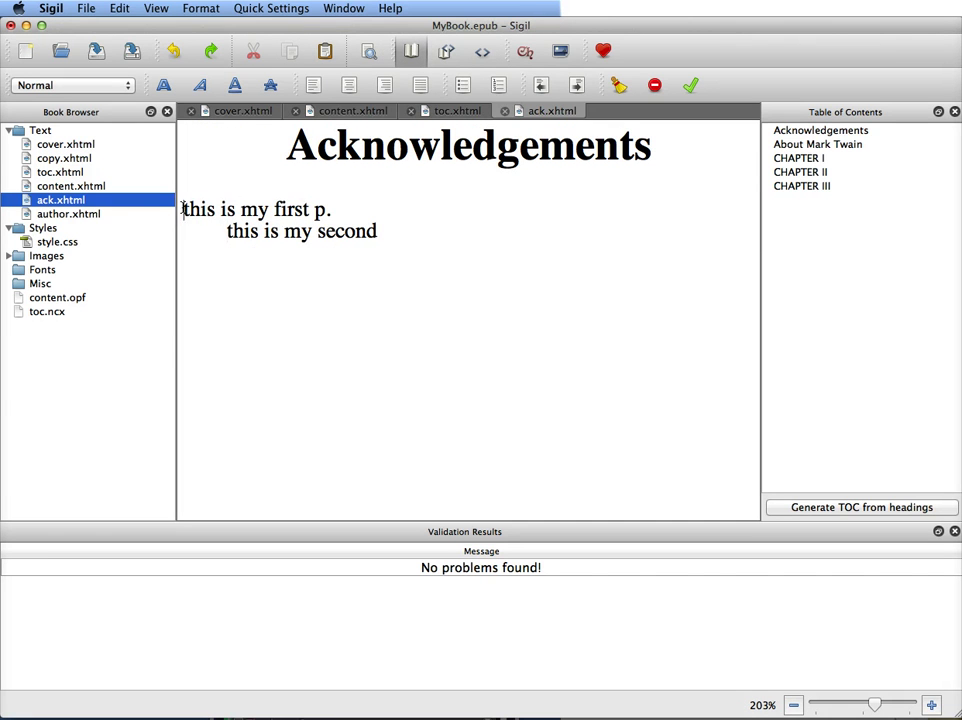
drag(183, 208, 339, 207)
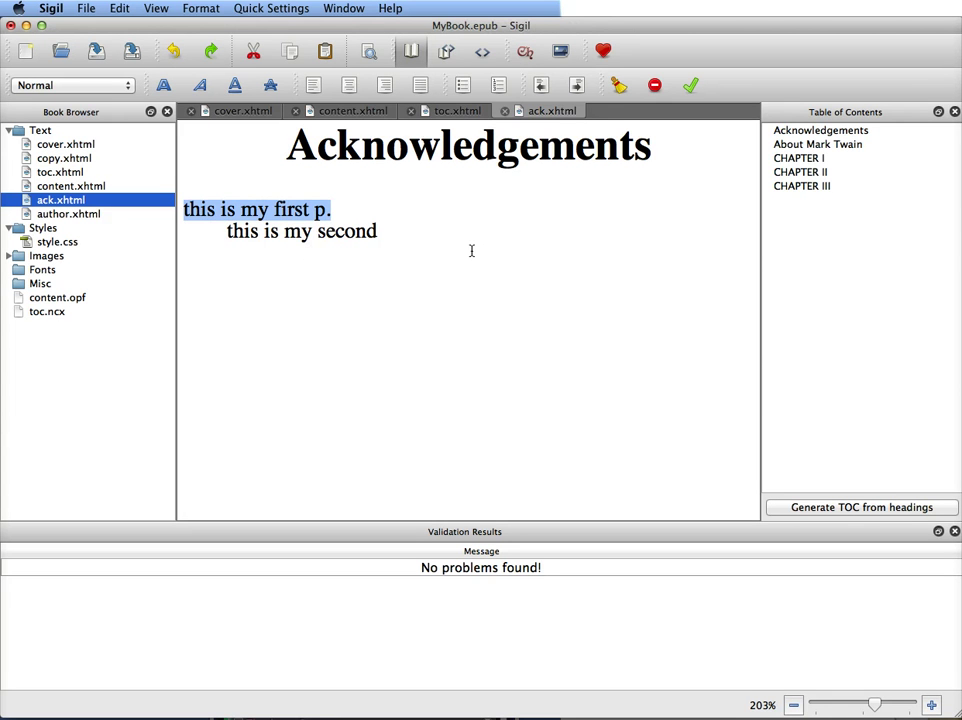
- Show author.xhtml's source with the 150×198 headshot.jpg and expand the Images folder
double_click(89, 215)
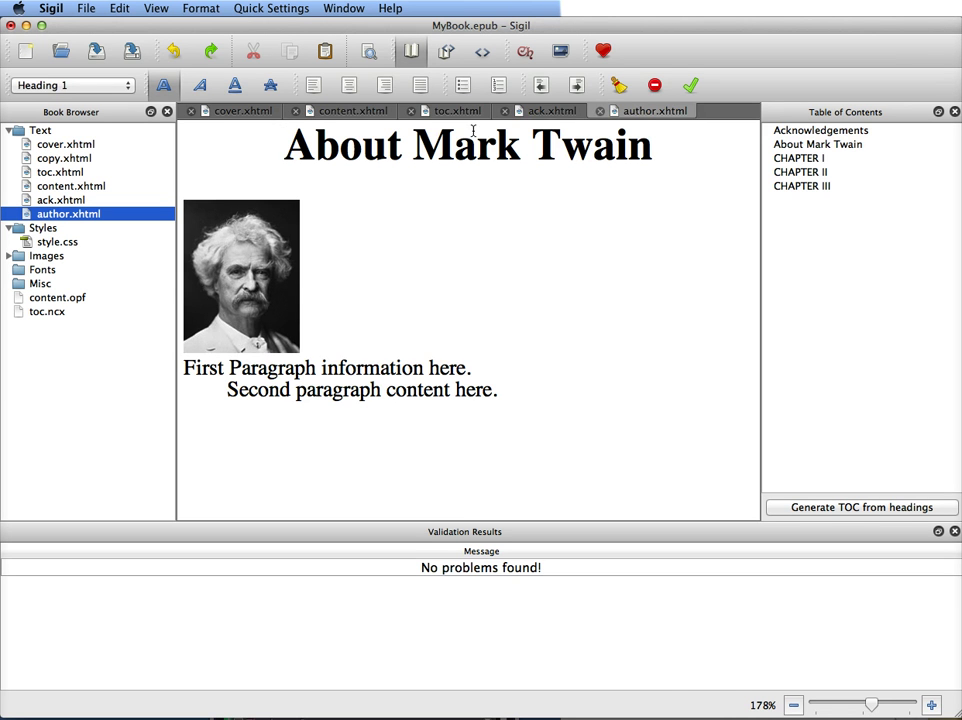
click(483, 52)
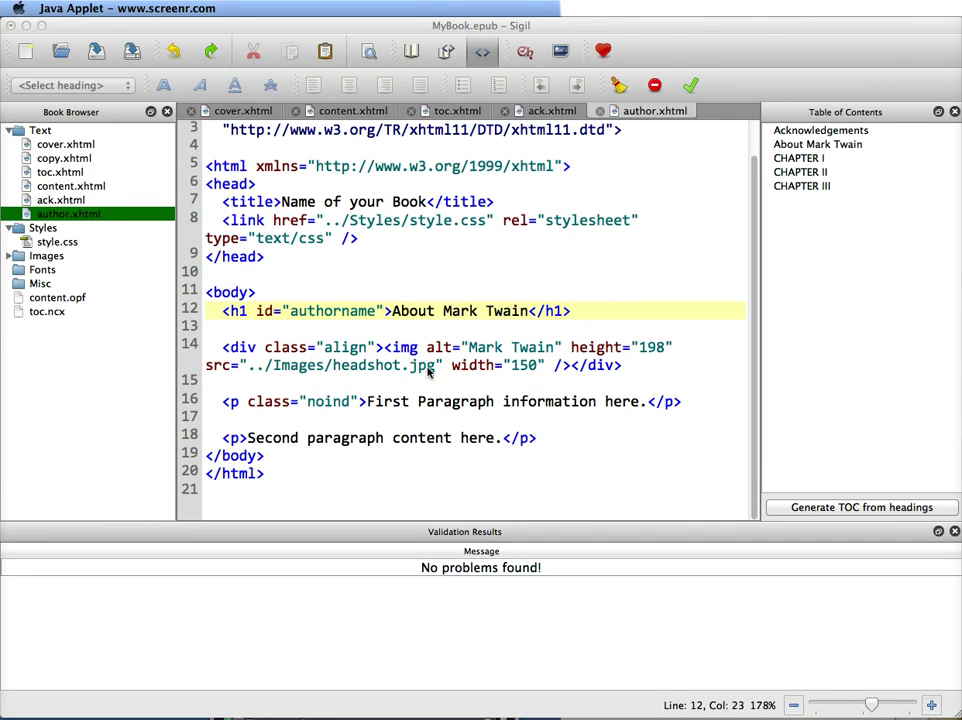
click(9, 257)
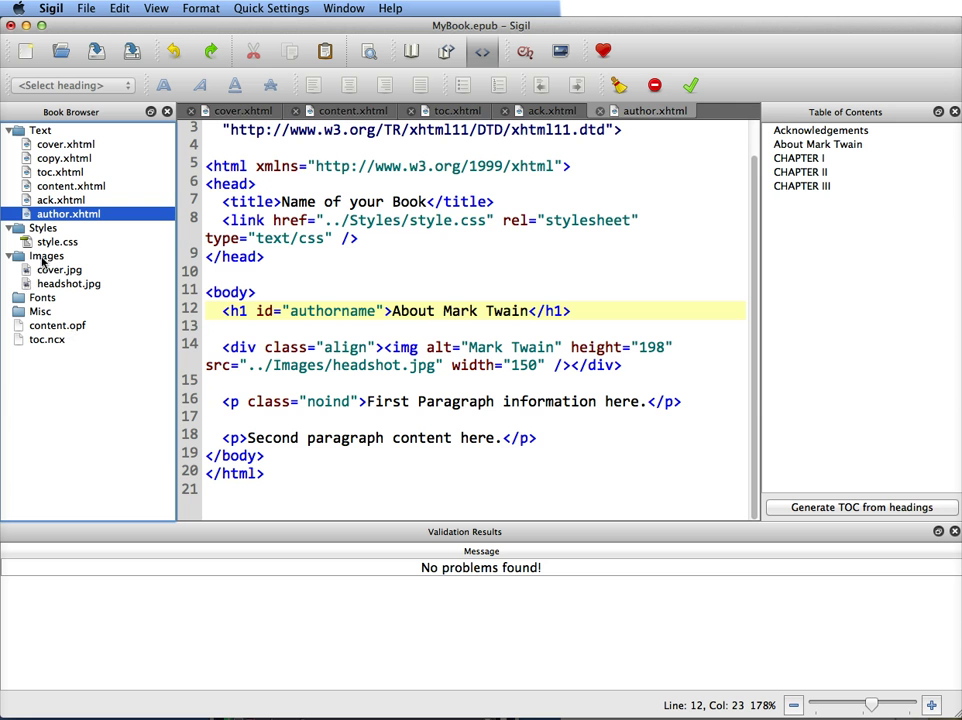
- Preview the cover page and the cover.jpg and headshot.jpg images
double_click(83, 146)
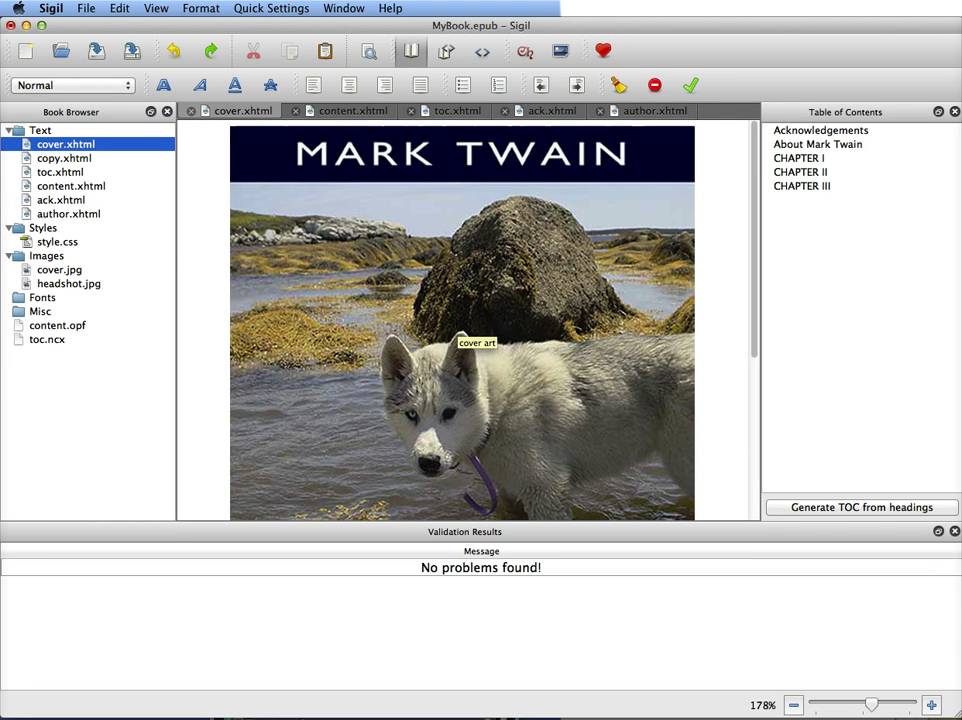
double_click(71, 270)
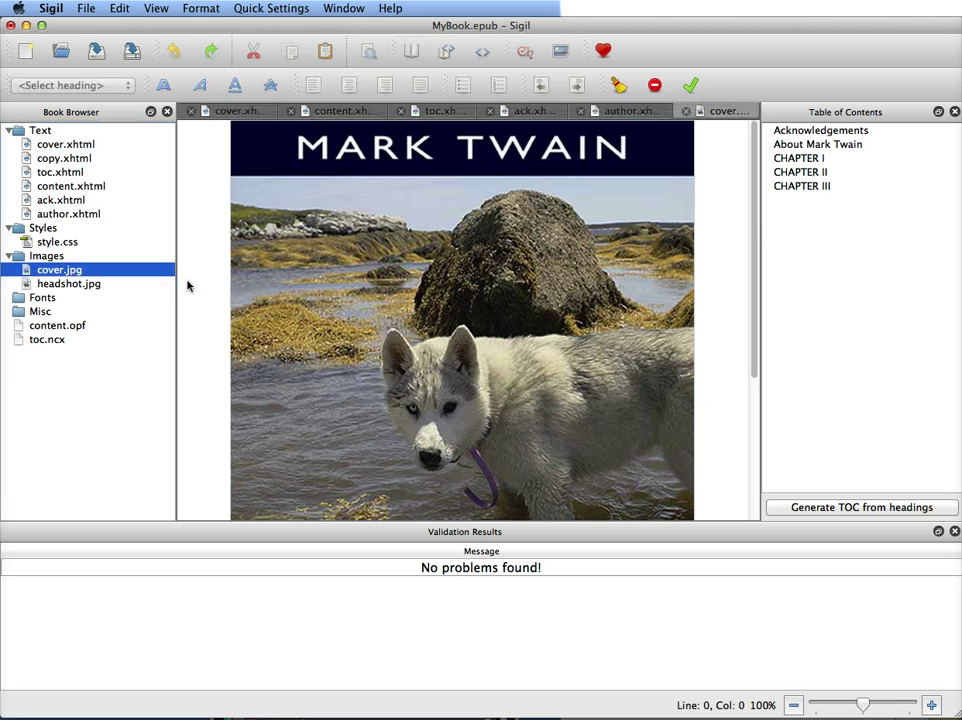
click(66, 286)
double_click(66, 286)
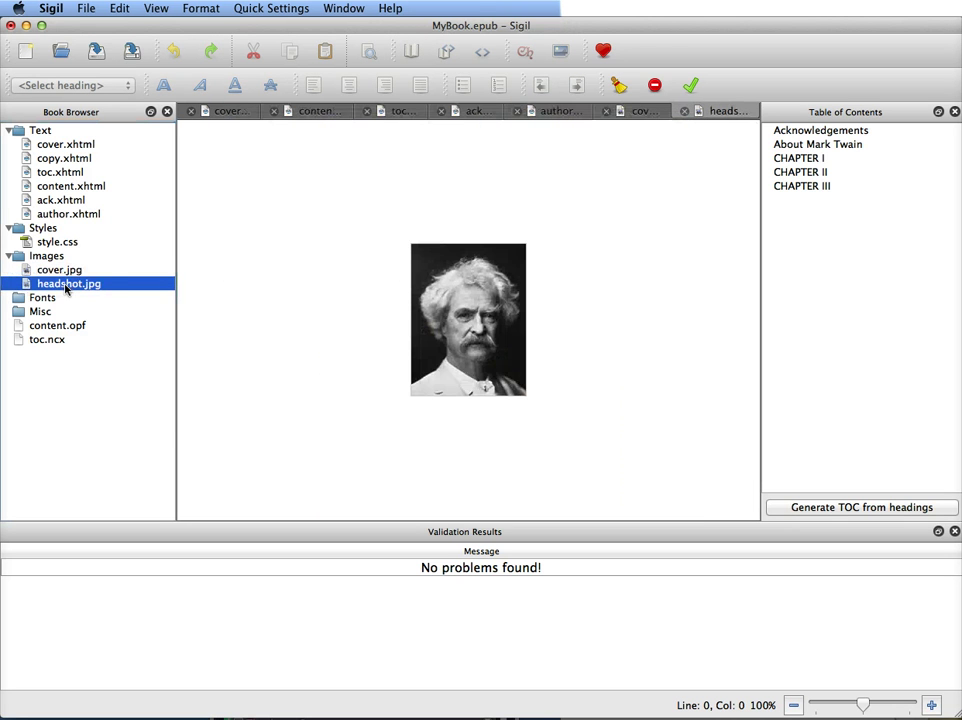
double_click(61, 272)
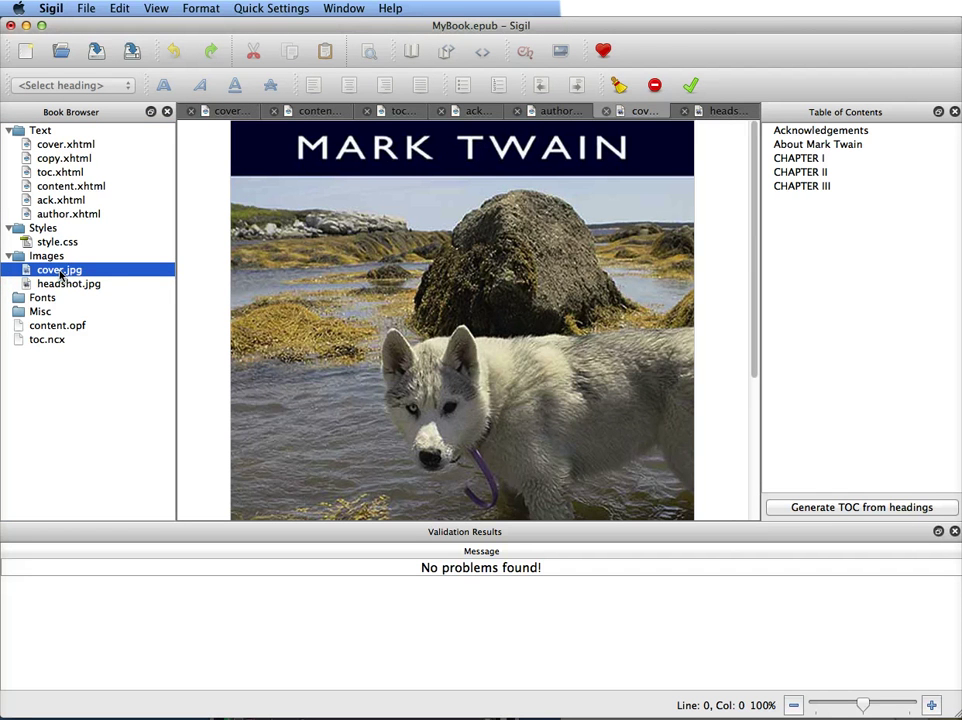
- Remove the old cover.jpg and add the new cover.jpg from the TOC folder
right_click(61, 274)
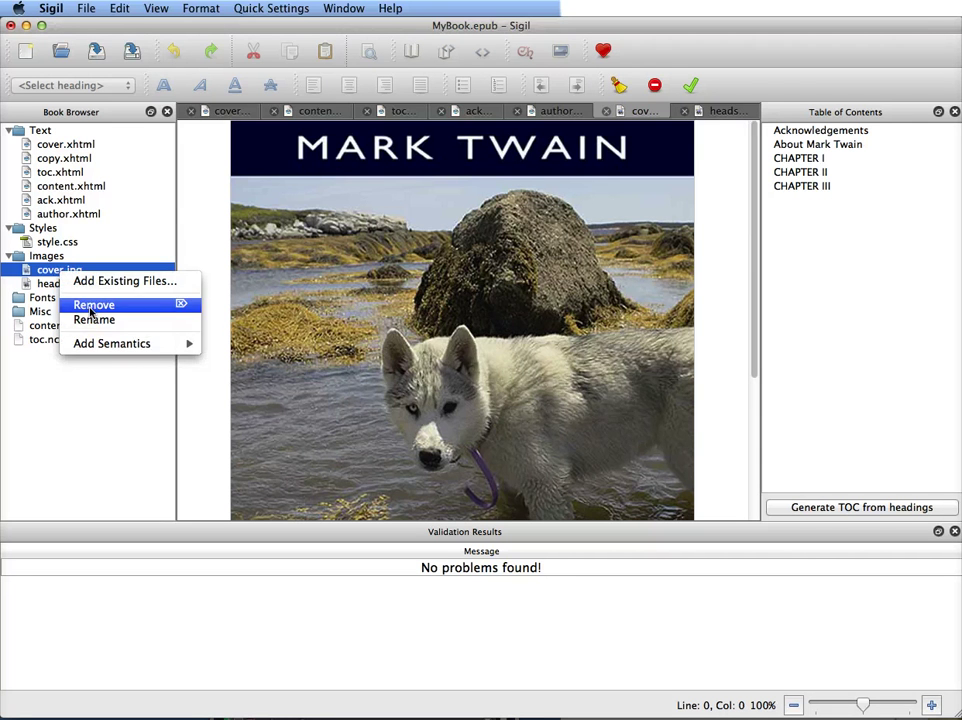
click(92, 305)
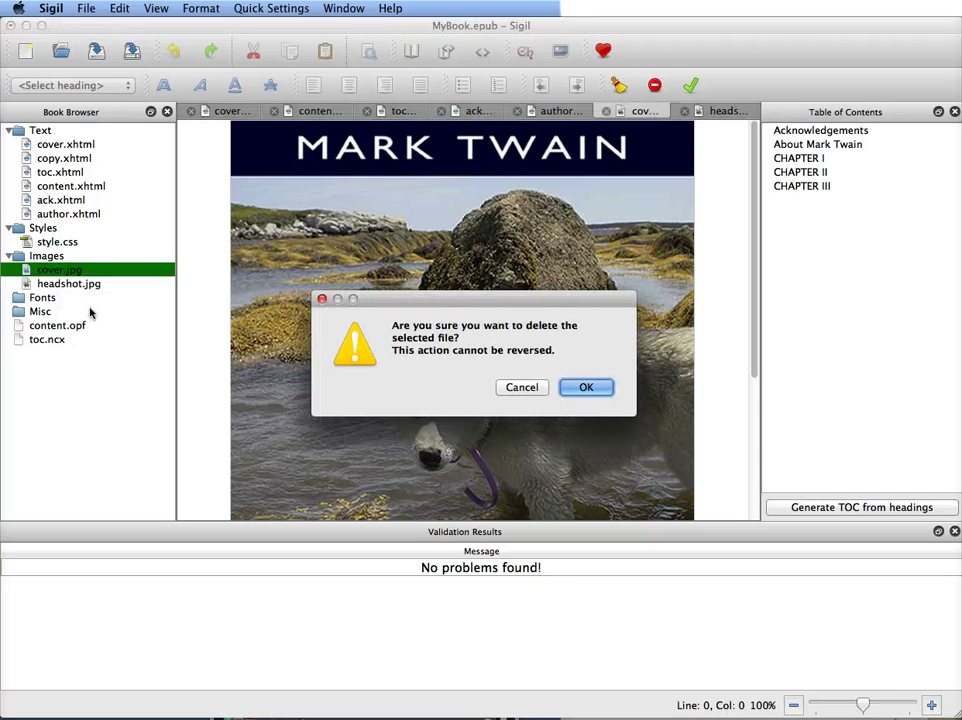
click(597, 391)
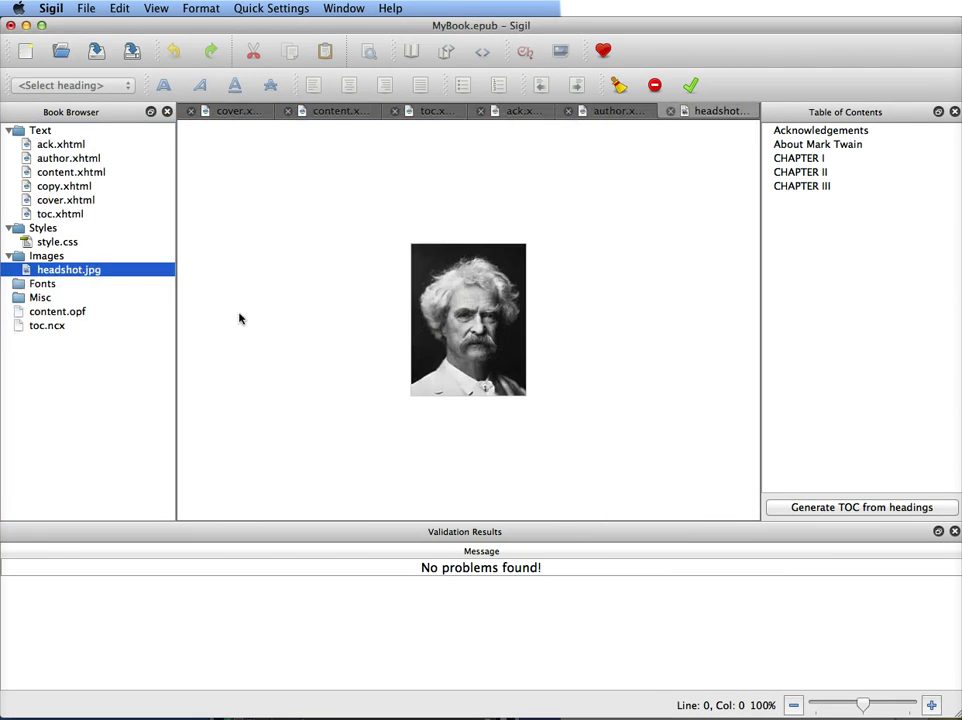
right_click(48, 256)
click(100, 264)
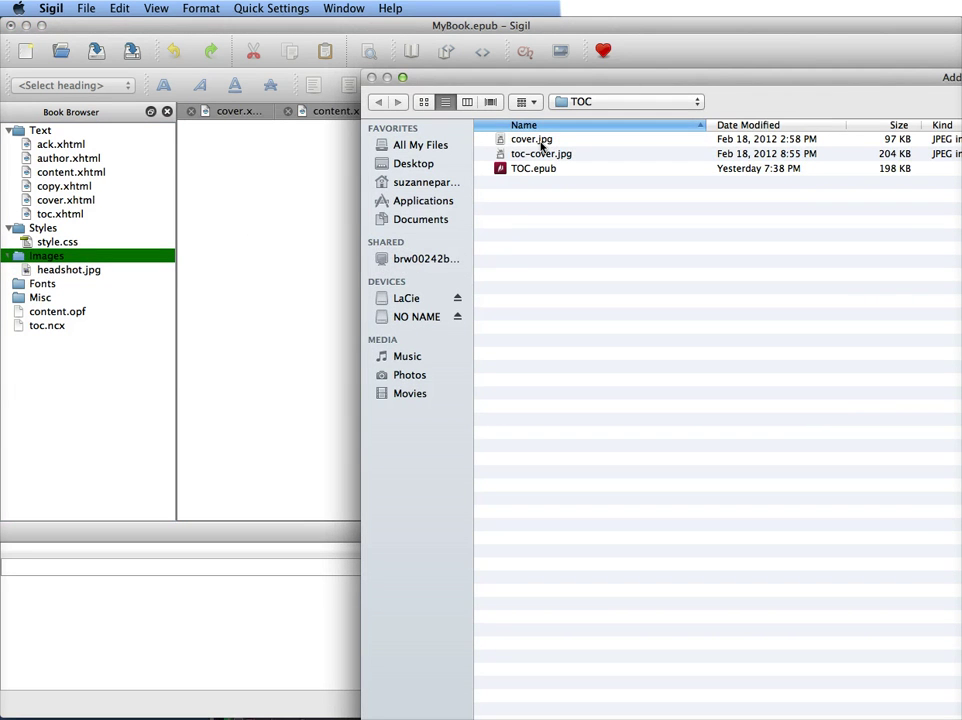
double_click(541, 143)
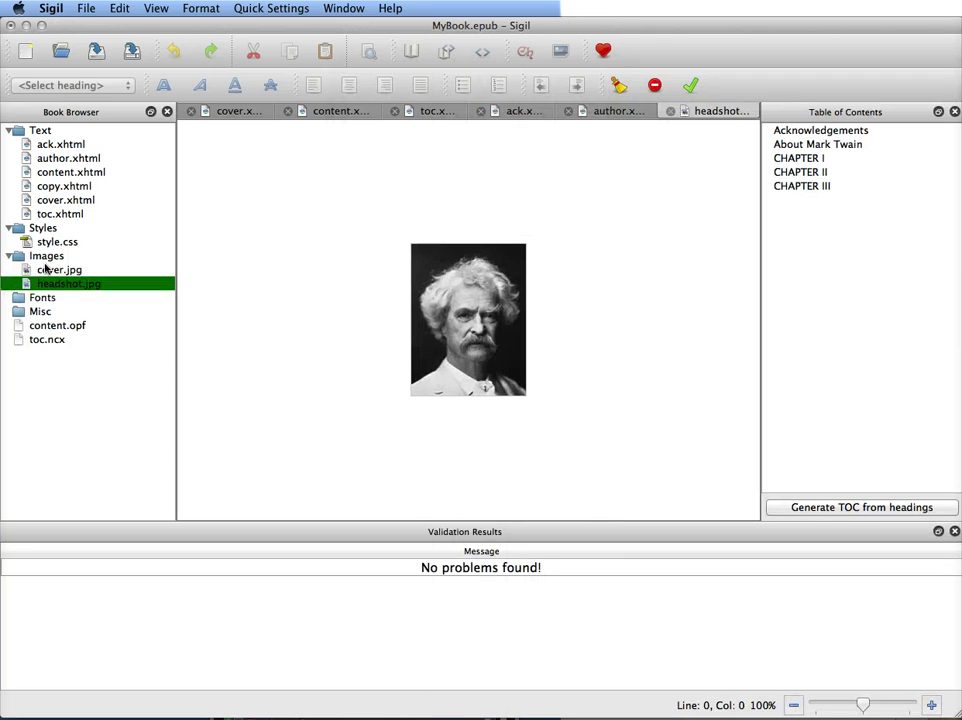
double_click(52, 270)
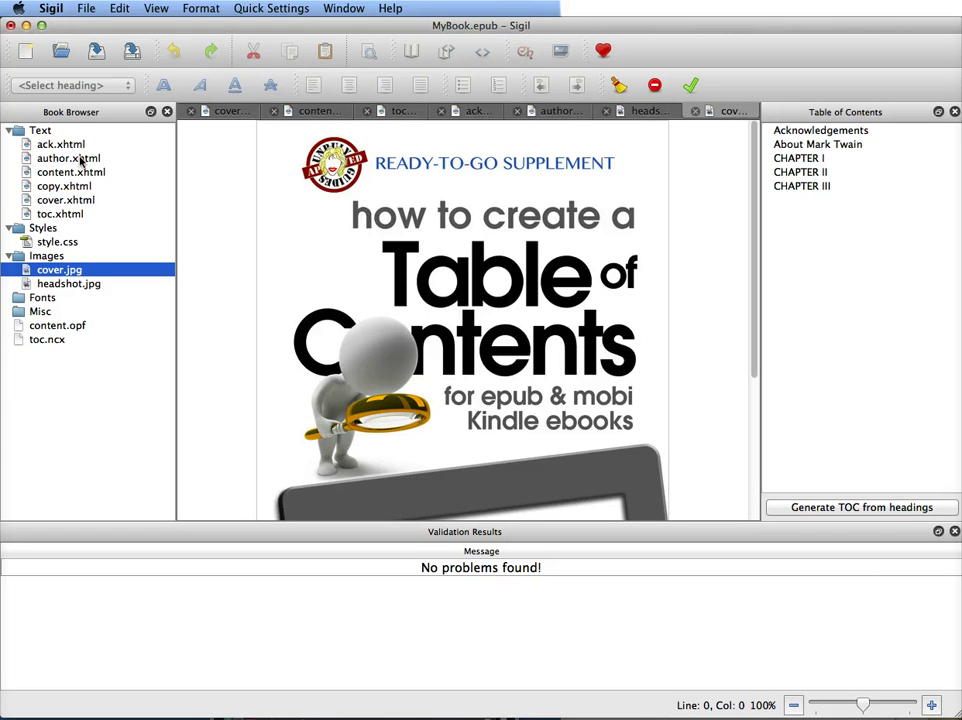
- Open cover.xhtml and view its XHTML source
click(78, 201)
double_click(80, 204)
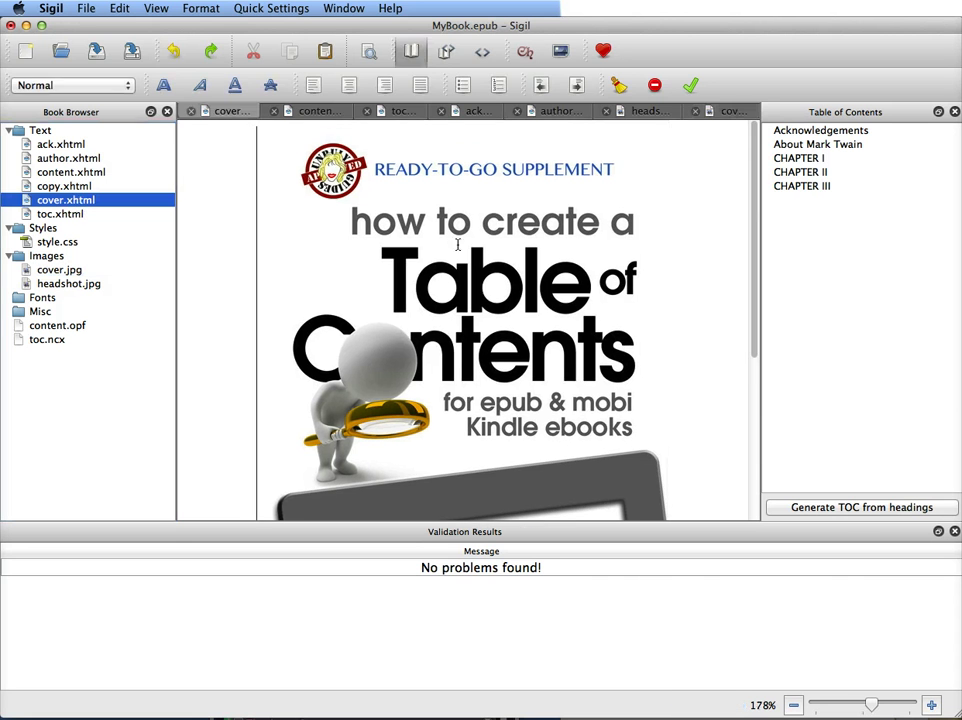
click(482, 52)
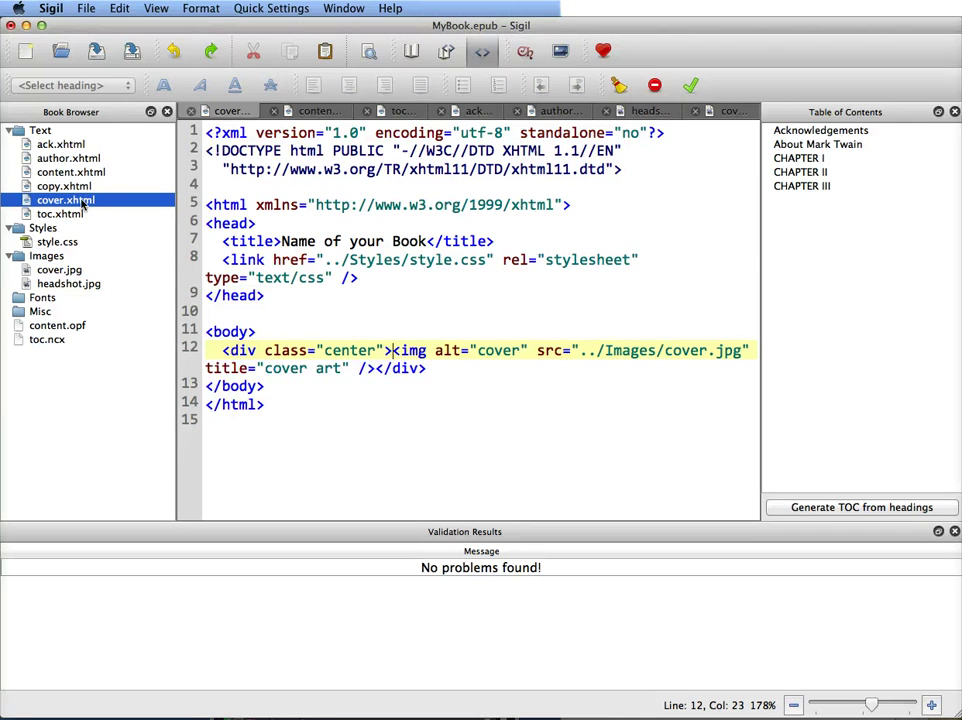
- Reorder the text files to cover, copy, toc, content, ack, author
drag(83, 205, 91, 144)
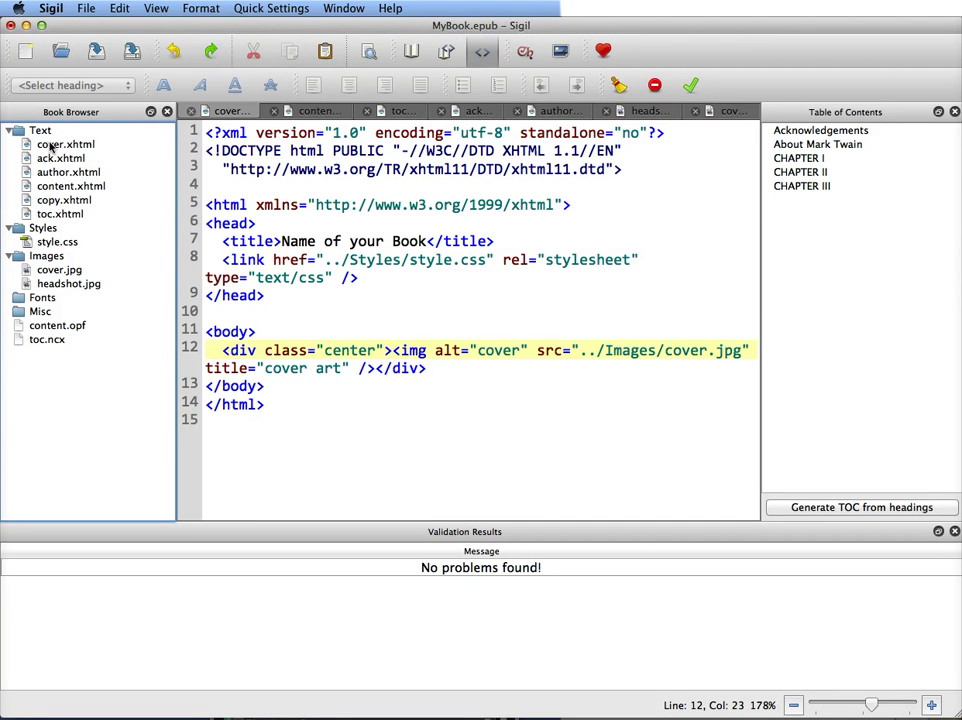
drag(64, 200, 72, 160)
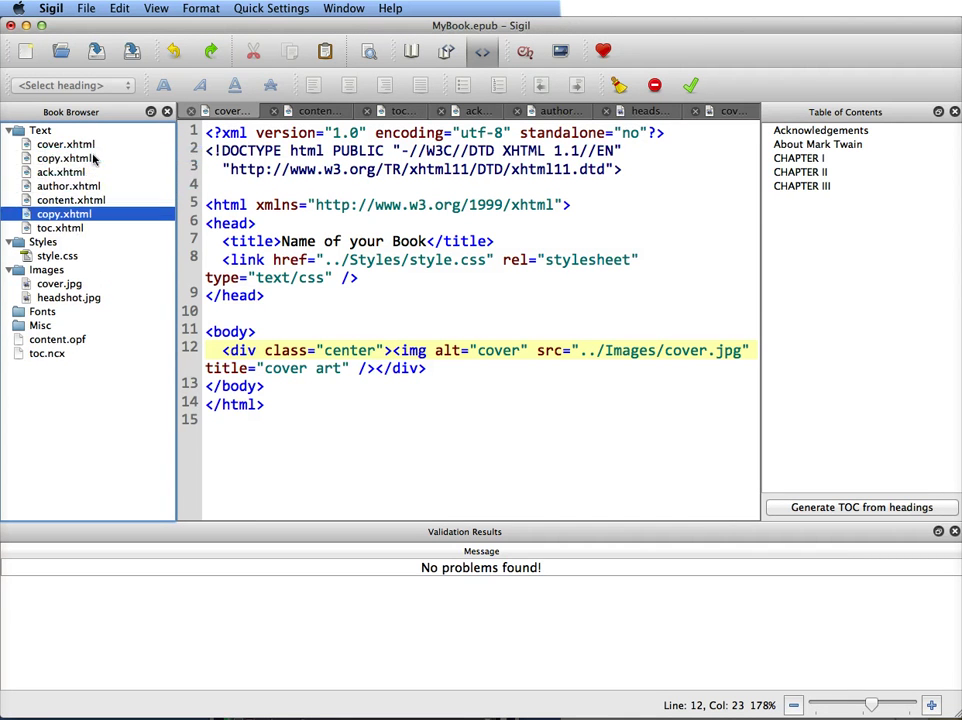
drag(73, 218, 101, 173)
drag(75, 213, 101, 178)
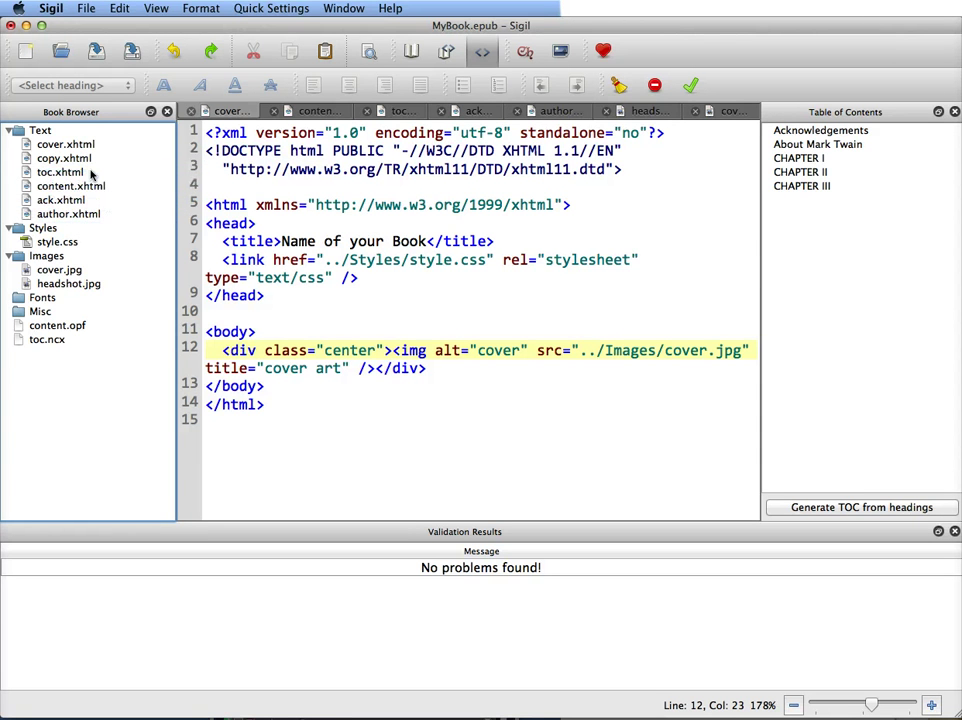
- Generate the table of contents from headings and save the book
click(845, 507)
click(906, 674)
key(super+s)
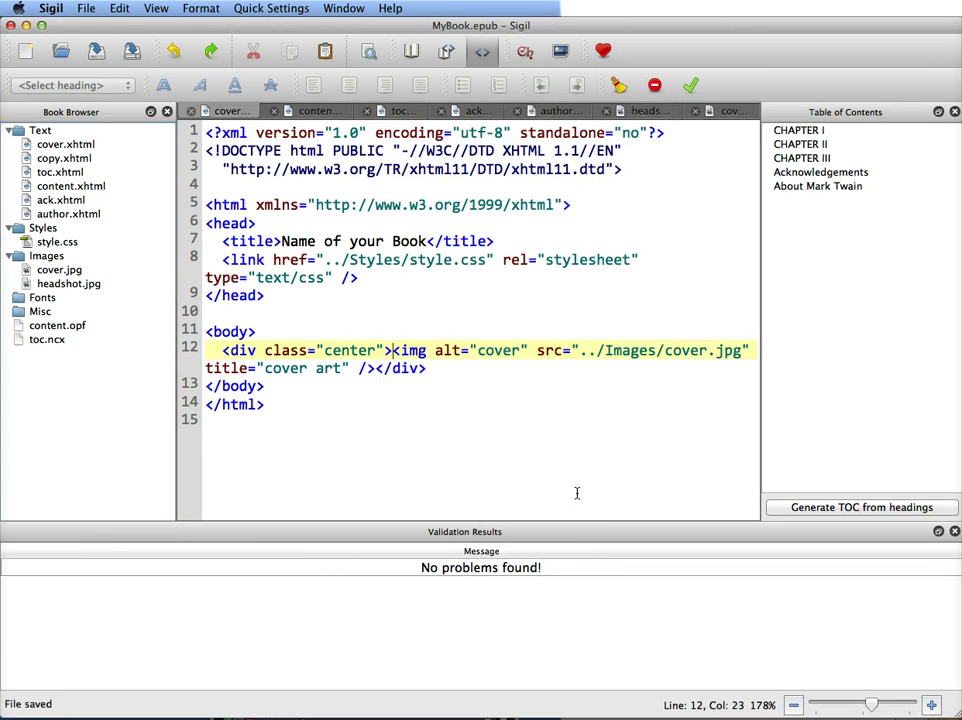
- Check the semantic types of cover.xhtml and copy.xhtml, leaving them unchanged
right_click(72, 145)
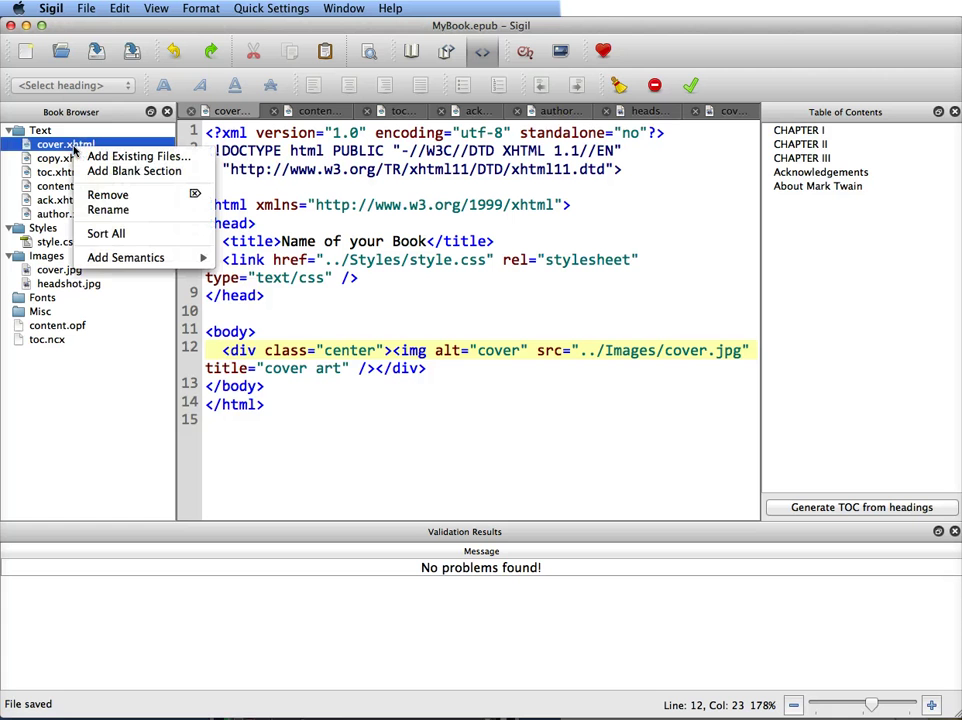
mouse_move(117, 262)
click(114, 369)
right_click(76, 159)
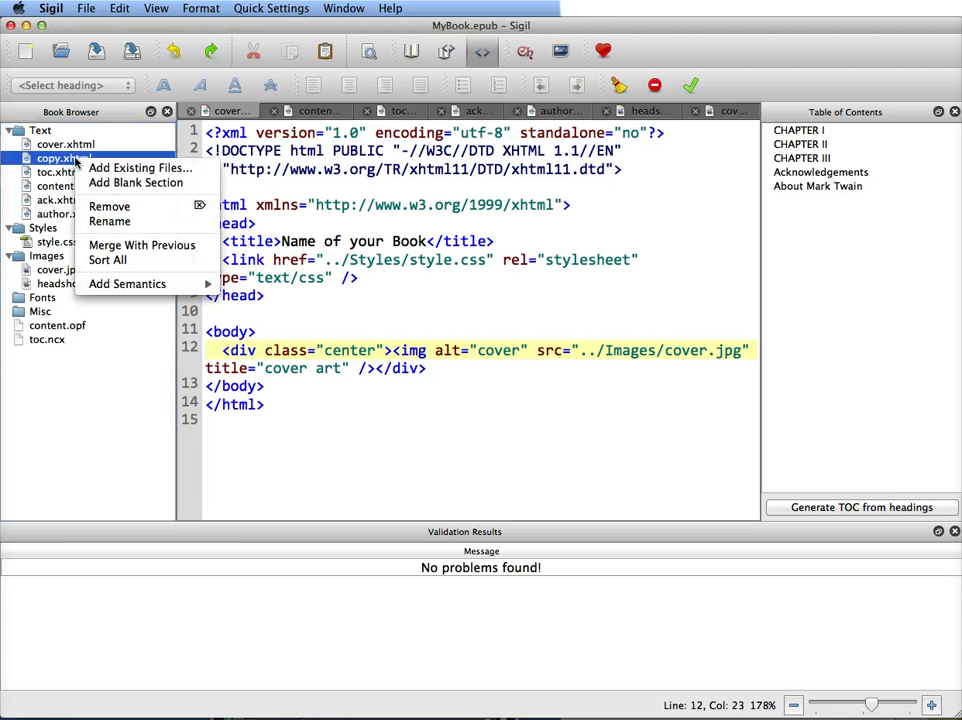
mouse_move(110, 284)
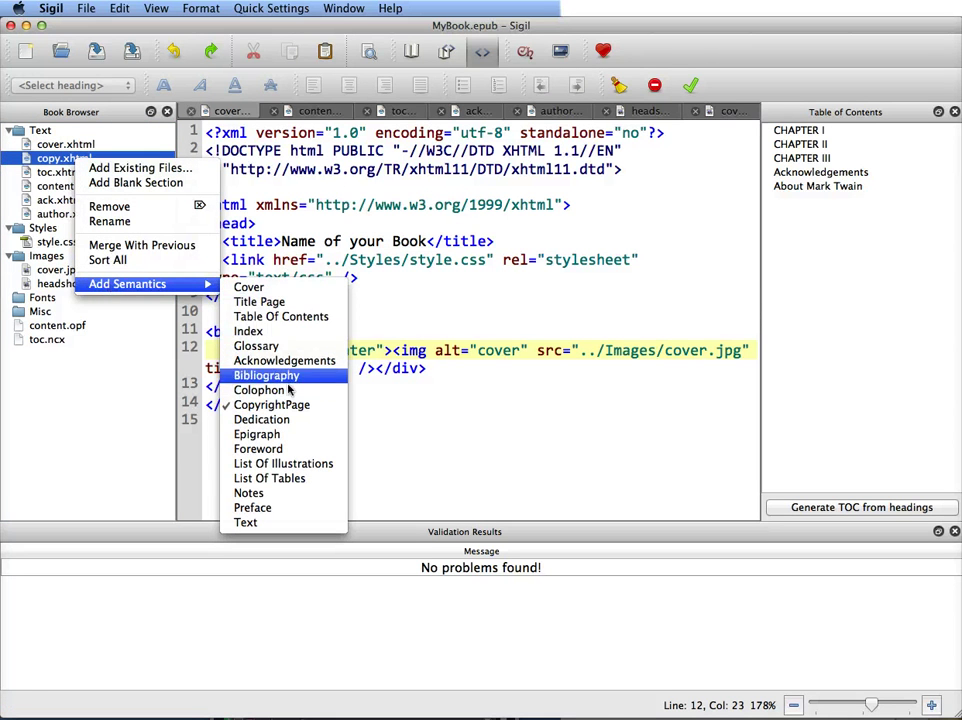
click(72, 455)
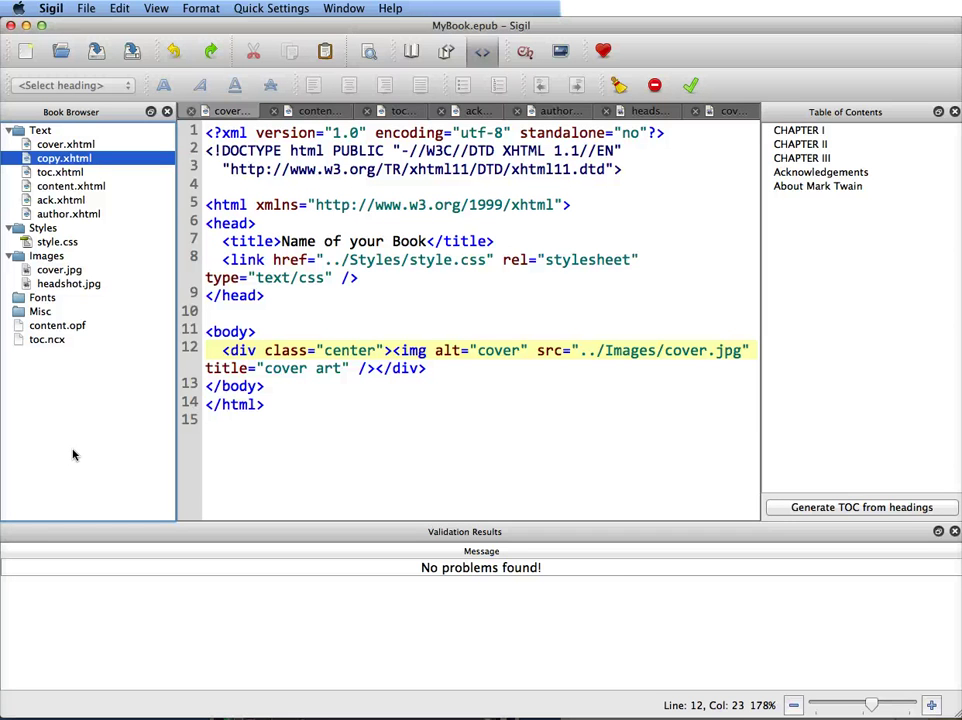
- Remove the old headshot.jpg from the book's Images folder
click(65, 288)
right_click(70, 290)
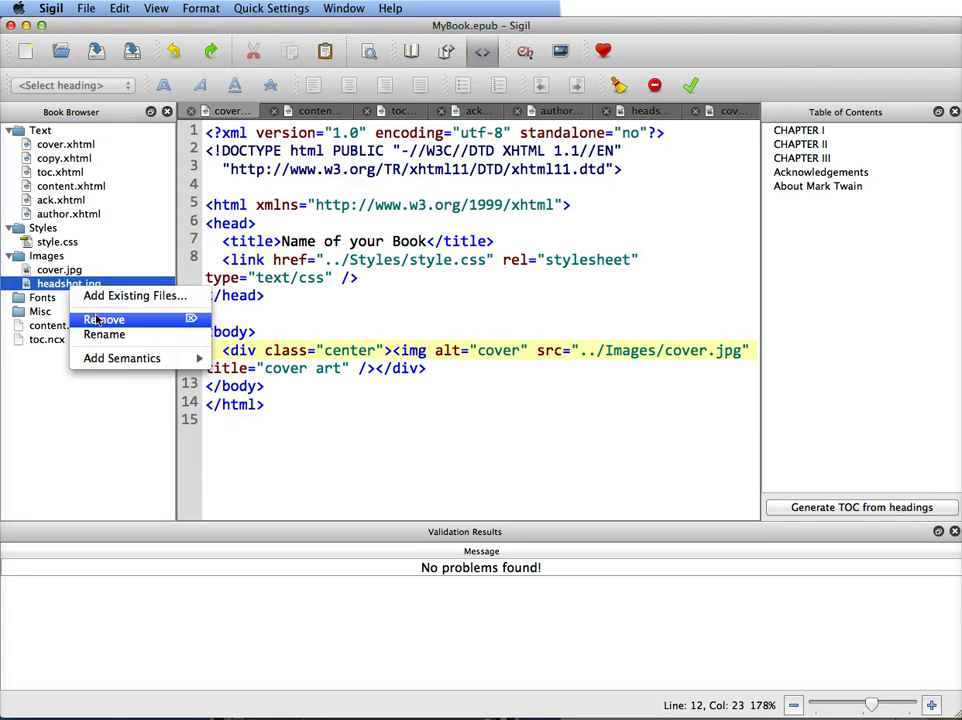
click(101, 320)
click(584, 384)
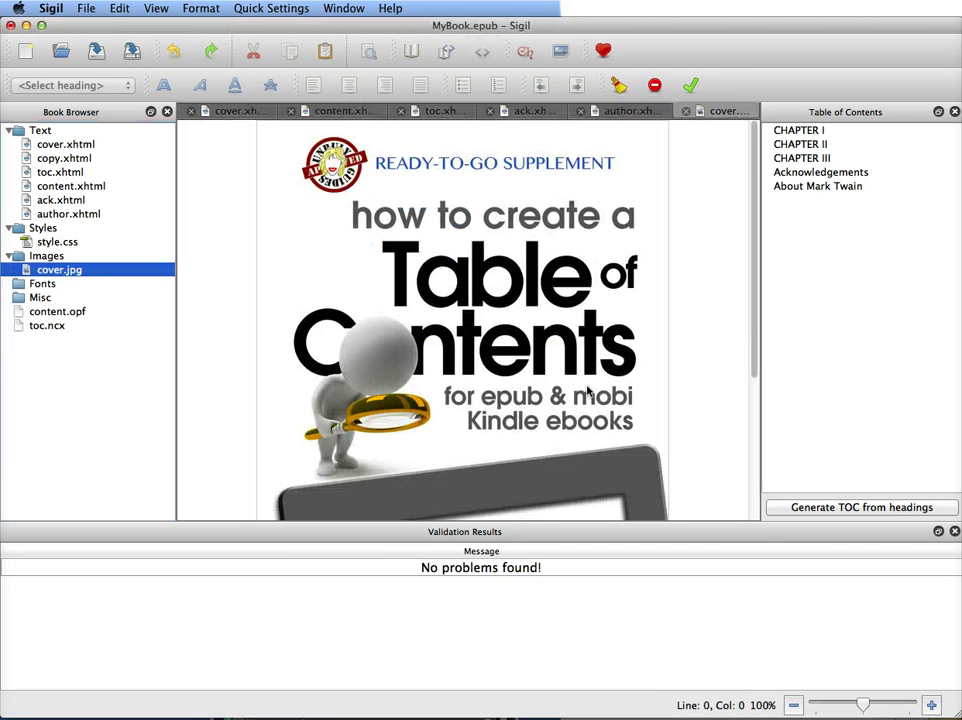
- Add headshot.jpg from the My Book folder into the Images folder
right_click(45, 260)
click(97, 268)
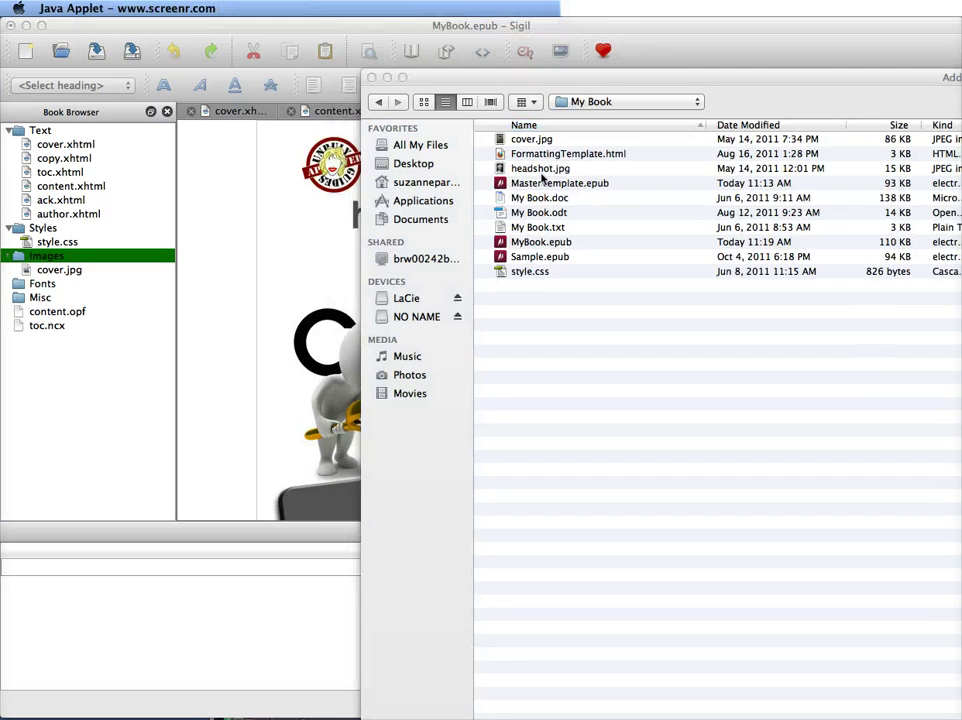
double_click(542, 170)
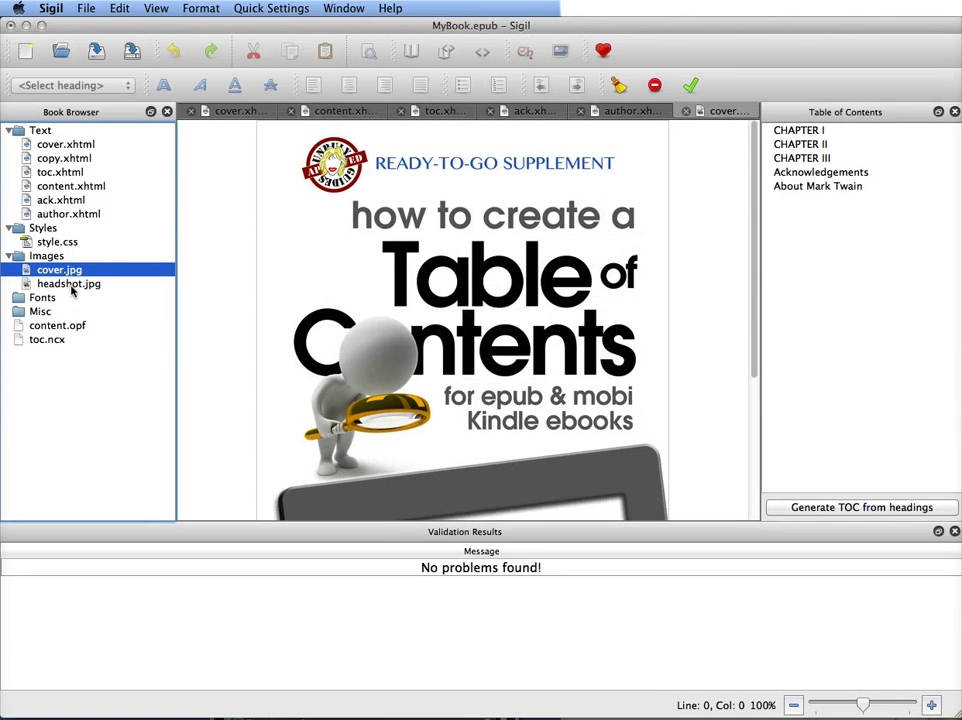